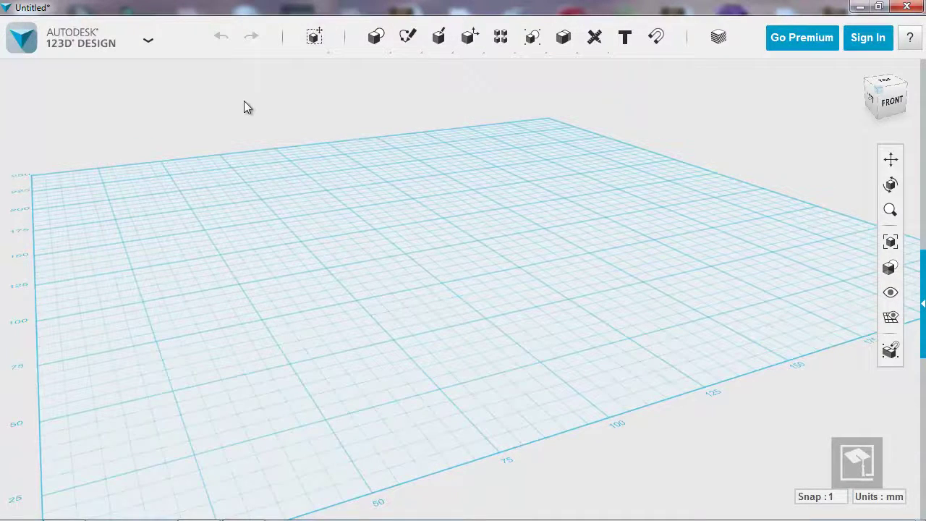
# Place a box primitive on the grid with length 7, width 14.5 and height 10 mm.
pyautogui.moveTo(377, 48)
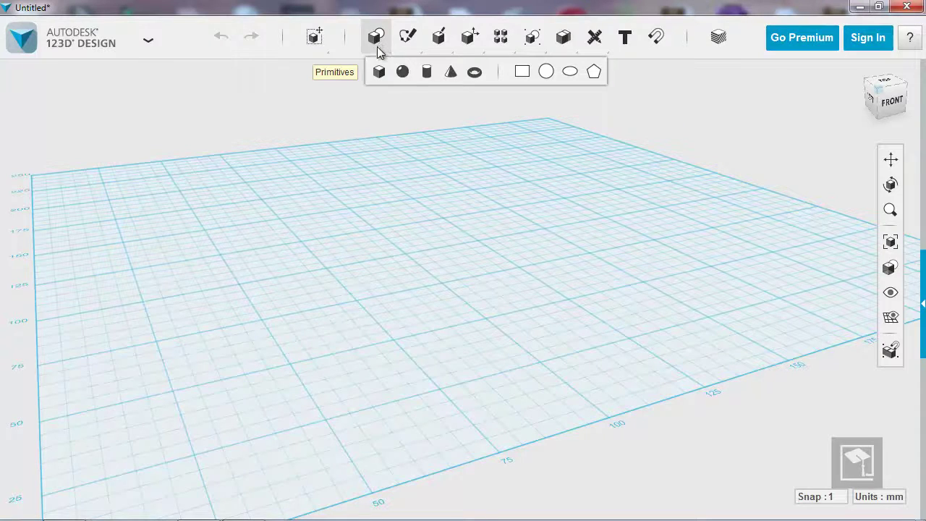
pyautogui.click(377, 74)
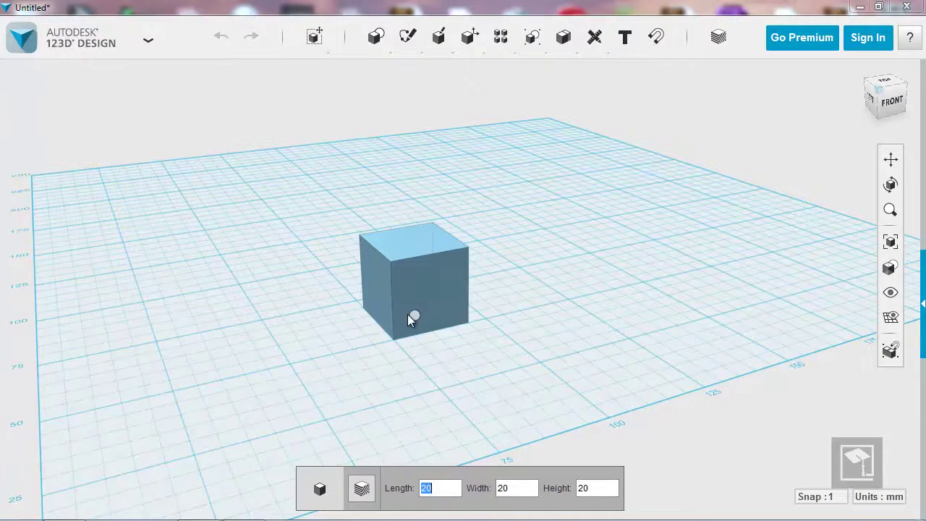
pyautogui.write('7')
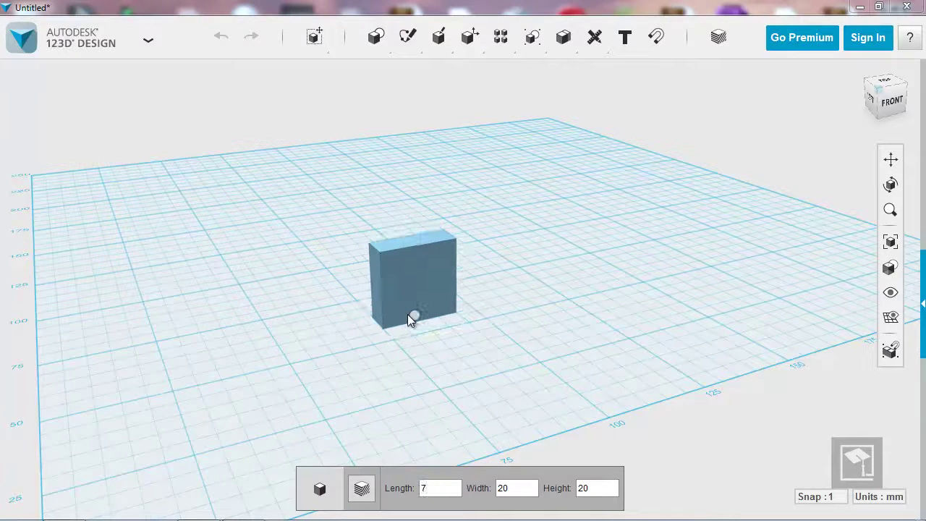
pyautogui.press('Tab')
pyautogui.write('14.5')
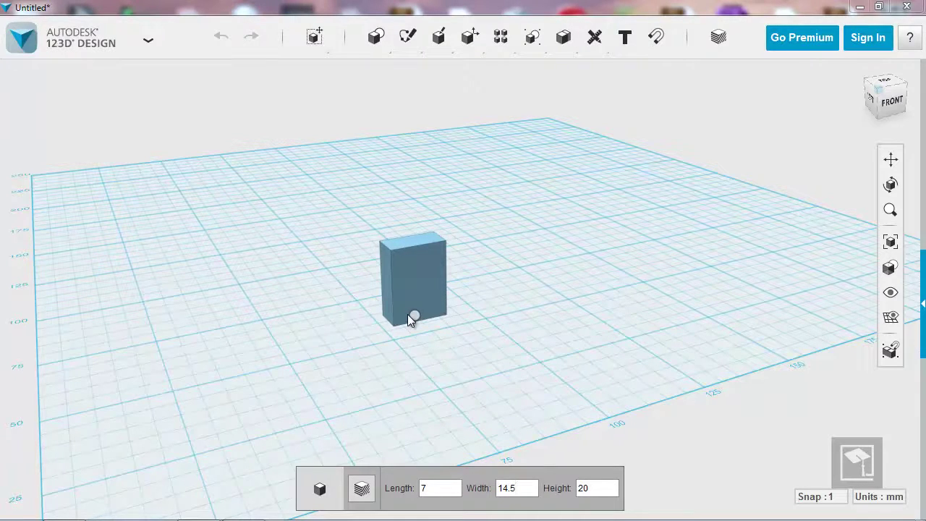
pyautogui.press('Tab')
pyautogui.write('10')
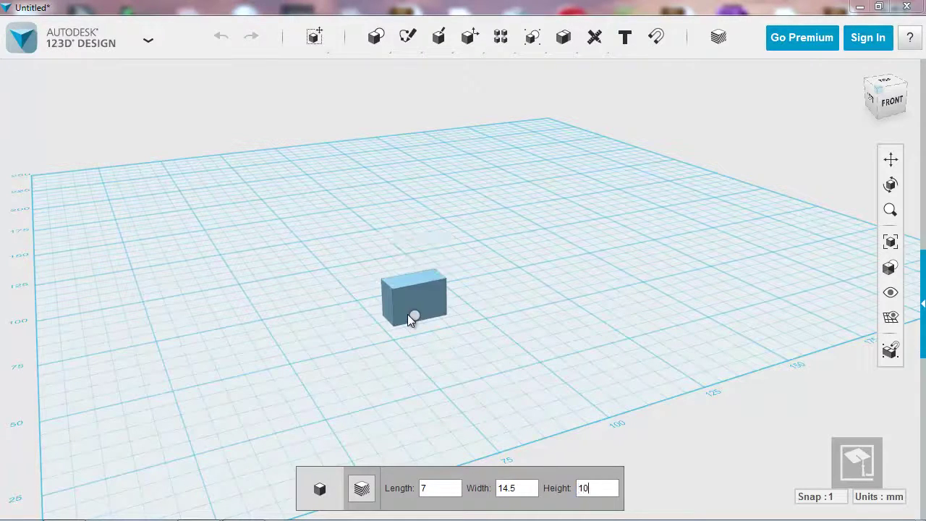
pyautogui.press('Return')
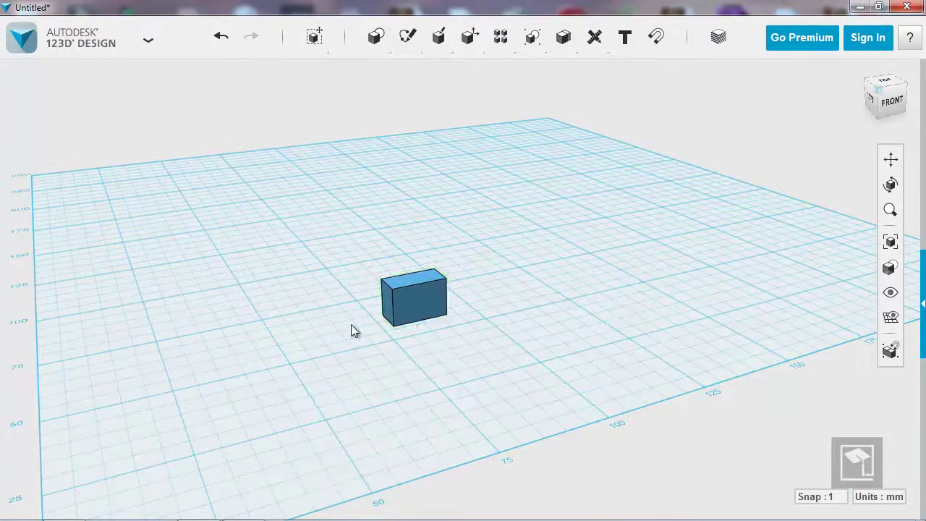
# Set the view to look straight at the box's front face in orthographic projection.
pyautogui.scroll(5, 351, 329)
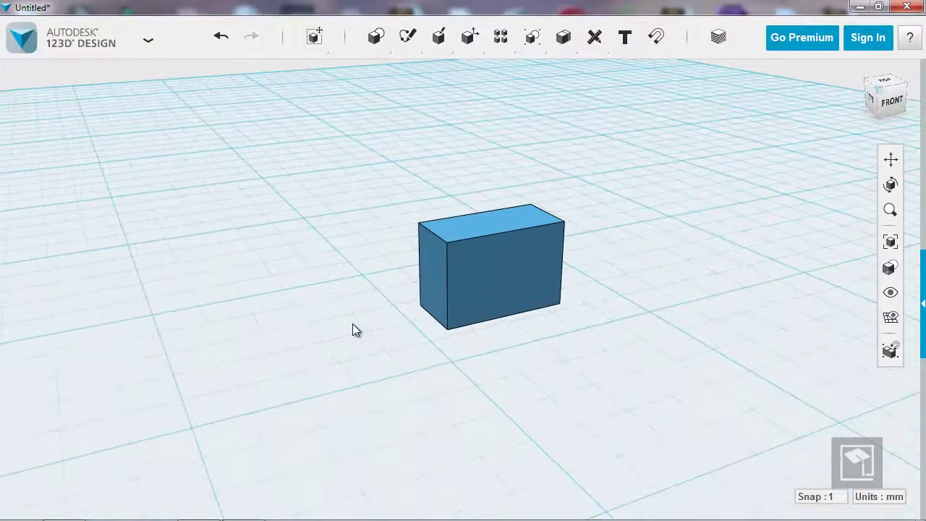
pyautogui.click(488, 269)
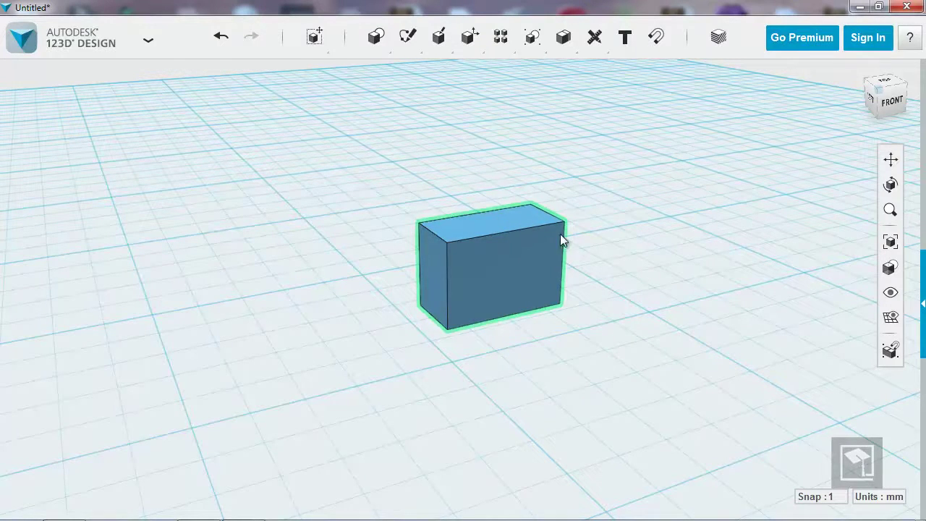
pyautogui.click(889, 105)
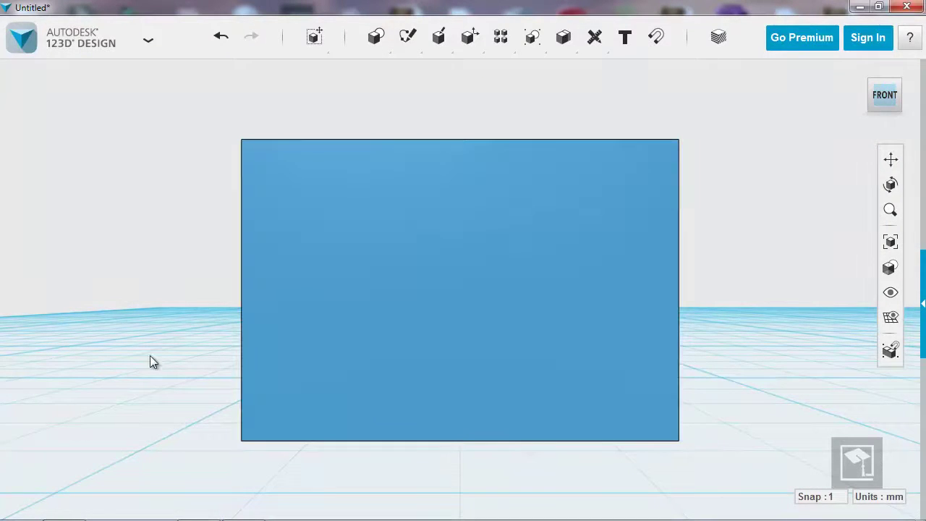
pyautogui.rightClick(888, 99)
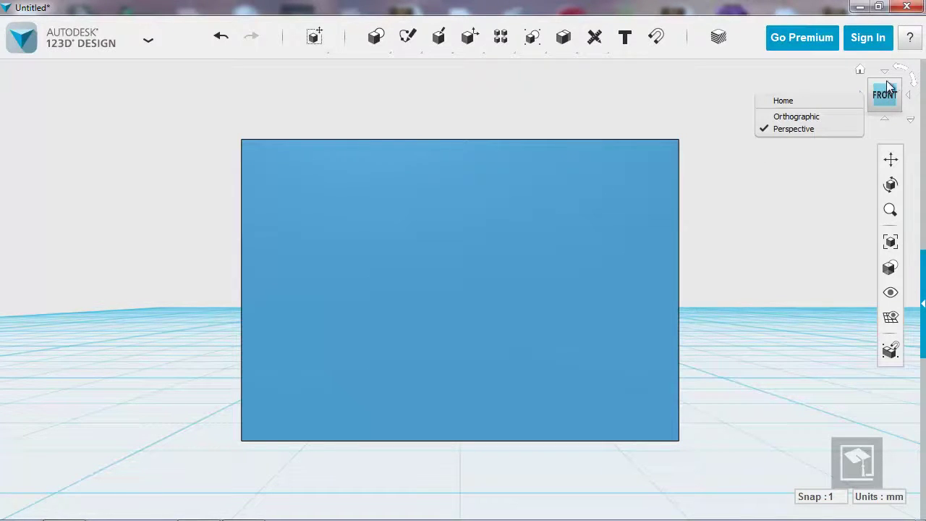
pyautogui.click(803, 117)
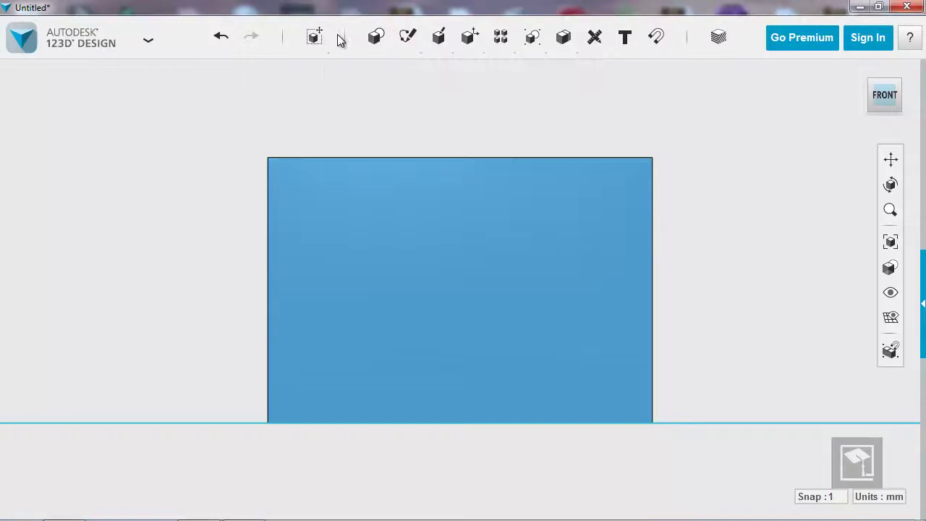
# Sketch a vertical polyline about 10.9 mm long down the front face's right edge, from the top corner to just below the base.
pyautogui.moveTo(379, 34)
pyautogui.moveTo(409, 38)
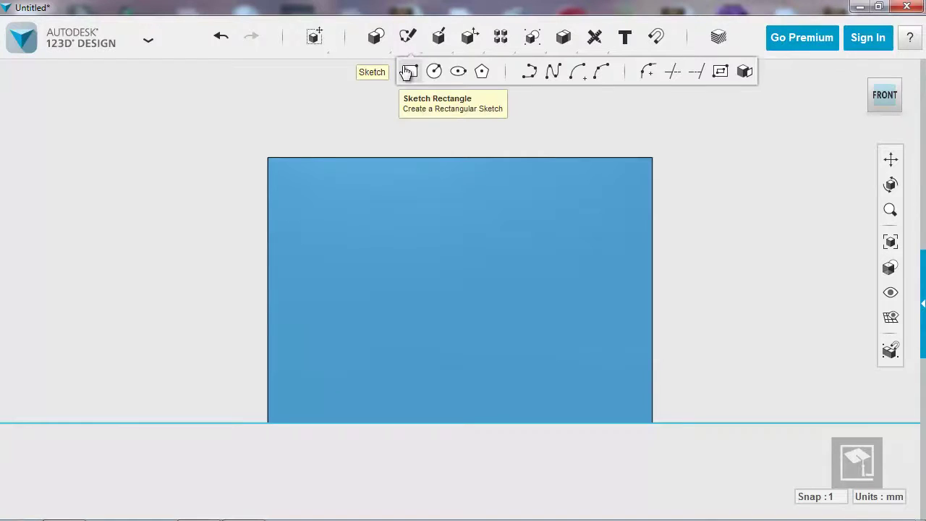
pyautogui.click(531, 75)
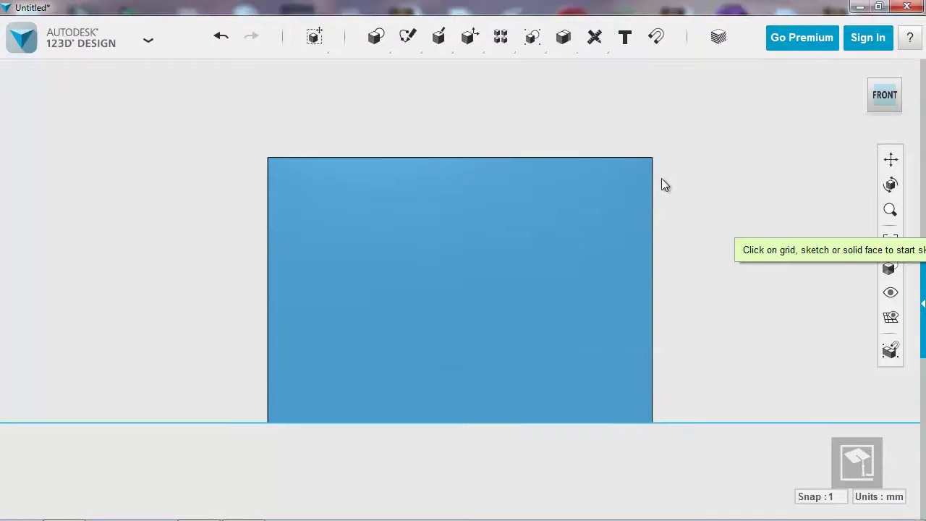
pyautogui.click(652, 159)
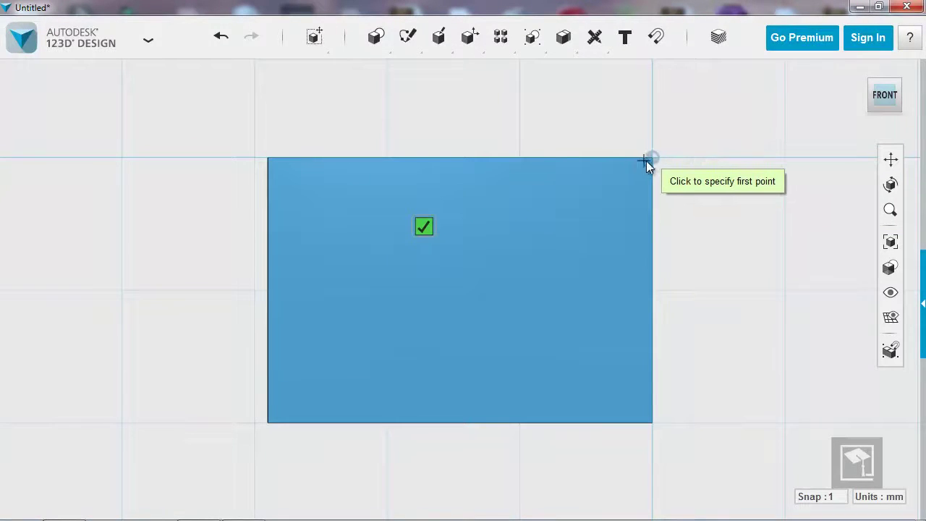
pyautogui.click(653, 158)
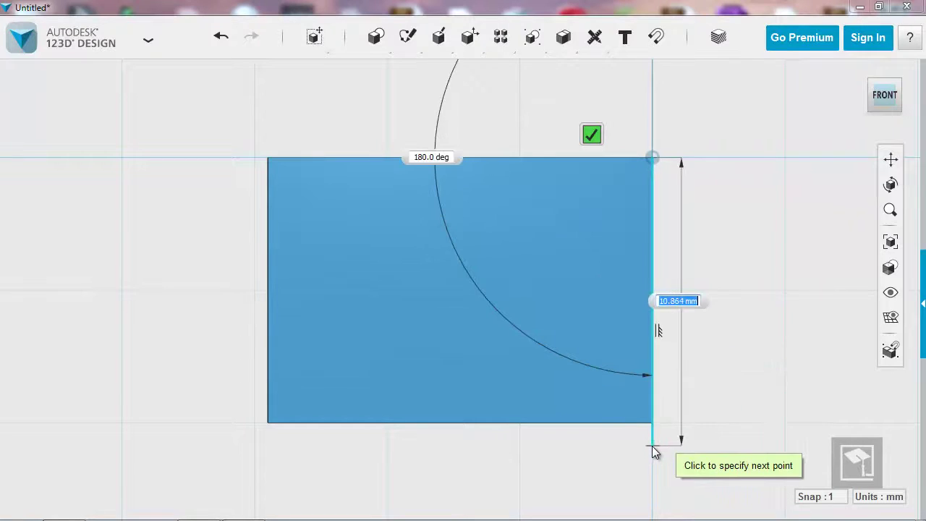
pyautogui.click(652, 446)
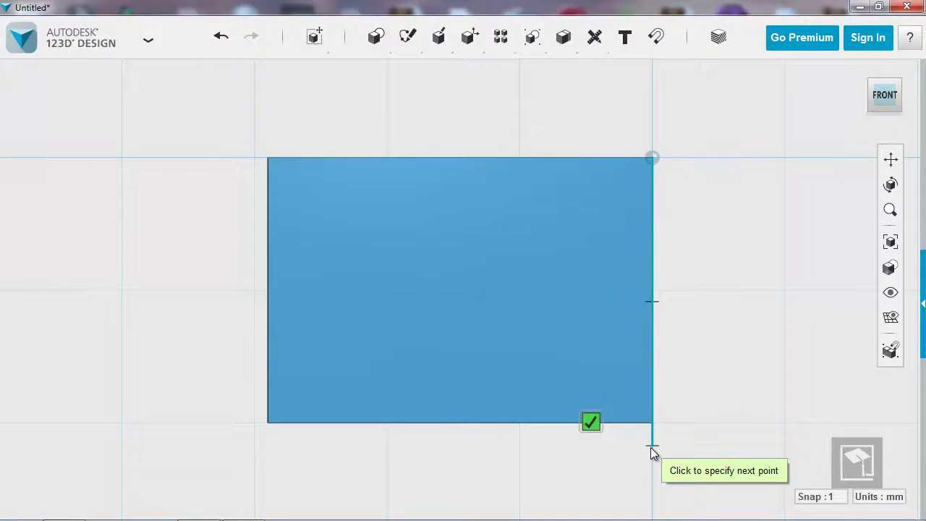
pyautogui.click(590, 421)
# Switch the projection back to perspective with the box seen from its front-right corner.
pyautogui.moveTo(750, 375)
pyautogui.mouseDown(button='right')
pyautogui.moveTo(761, 366)
pyautogui.moveTo(727, 356)
pyautogui.moveTo(688, 370)
pyautogui.mouseUp(button='right')
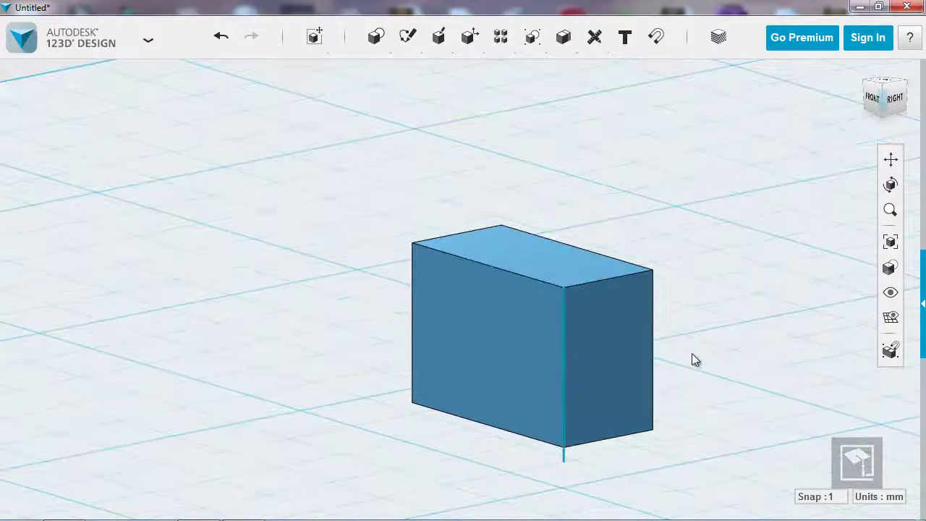
pyautogui.click(910, 119)
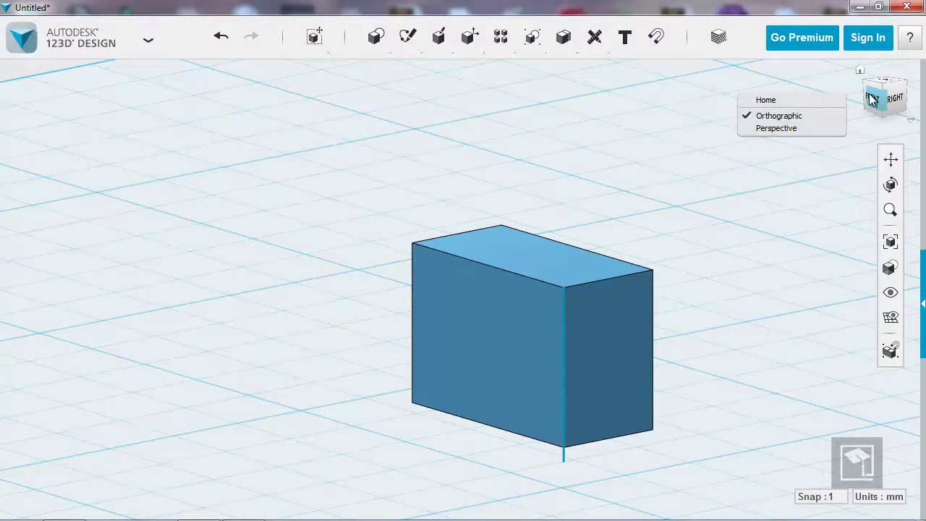
pyautogui.click(788, 129)
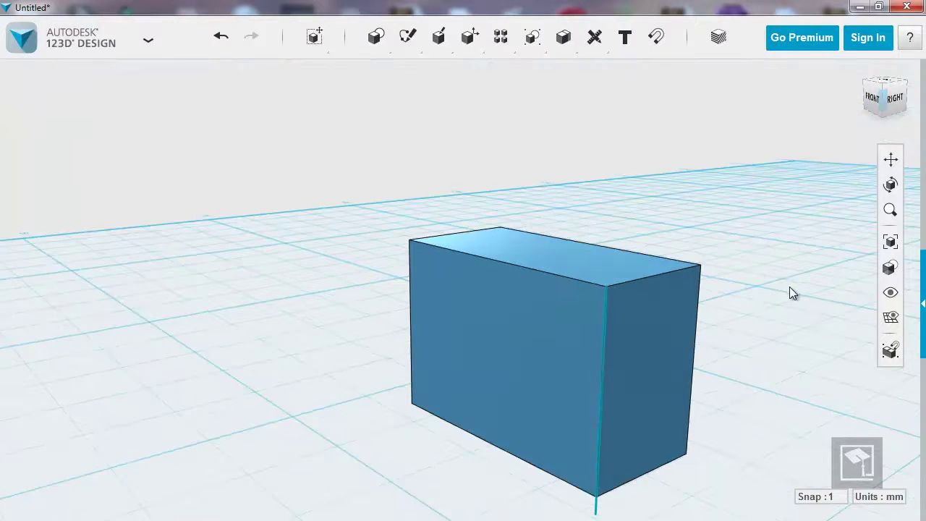
# Move the sketched line 3.2 mm horizontally inward across the box's front face.
pyautogui.scroll(-2, 791, 292)
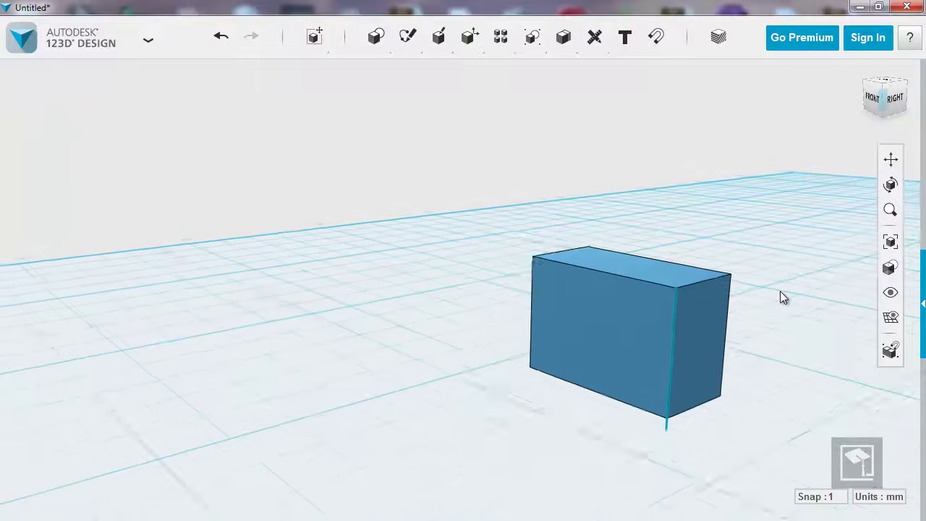
pyautogui.click(666, 425)
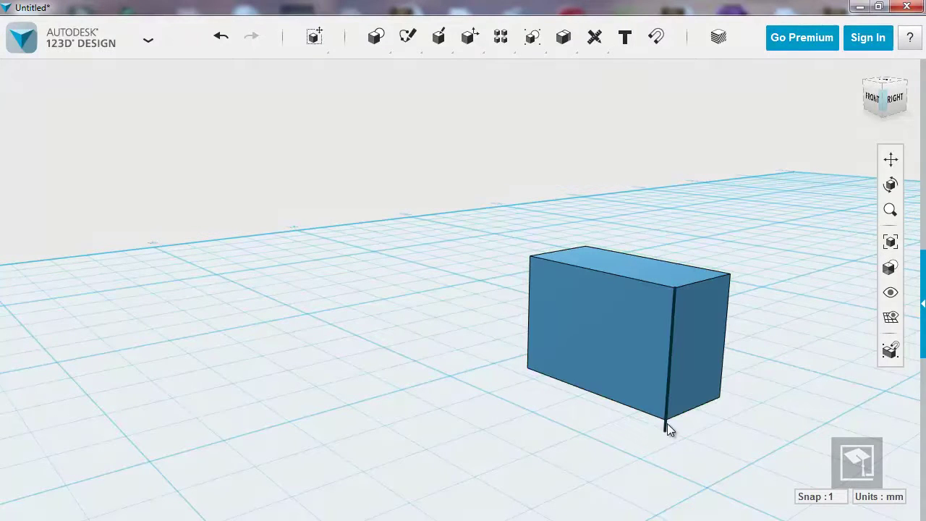
pyautogui.moveTo(320, 53)
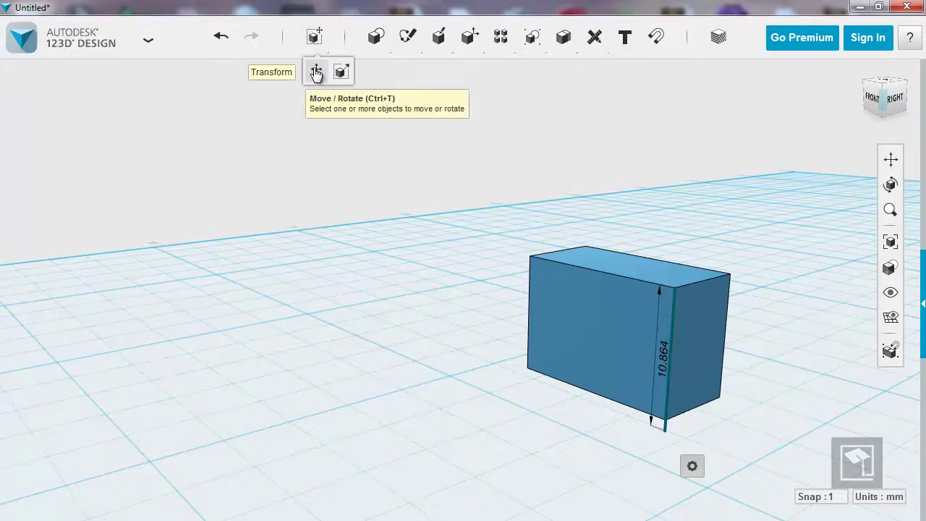
pyautogui.click(316, 73)
pyautogui.moveTo(631, 351); pyautogui.dragTo(609, 346)
pyautogui.write('3.2')
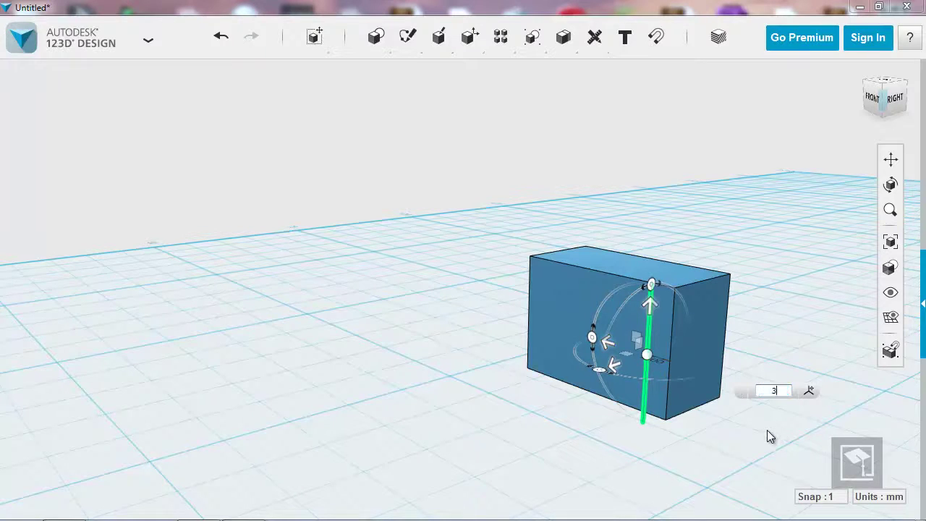
pyautogui.press('Return')
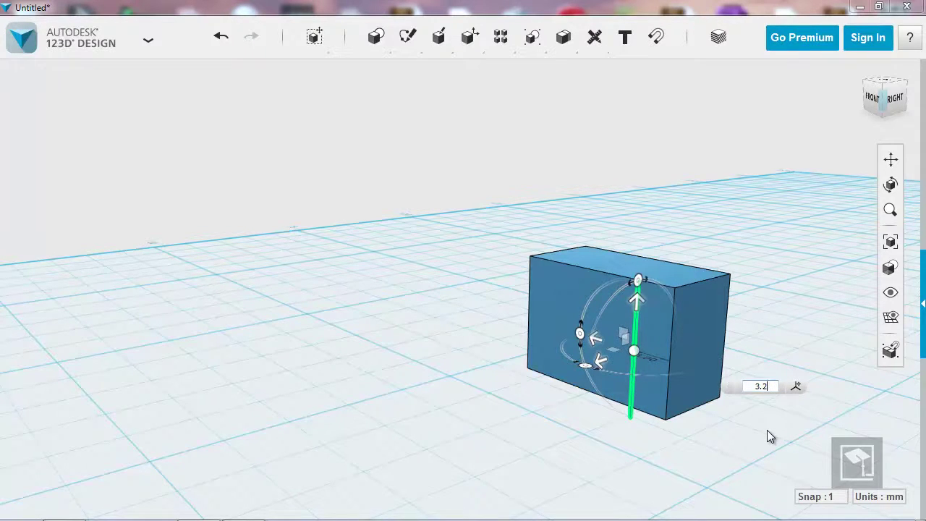
pyautogui.press('Escape')
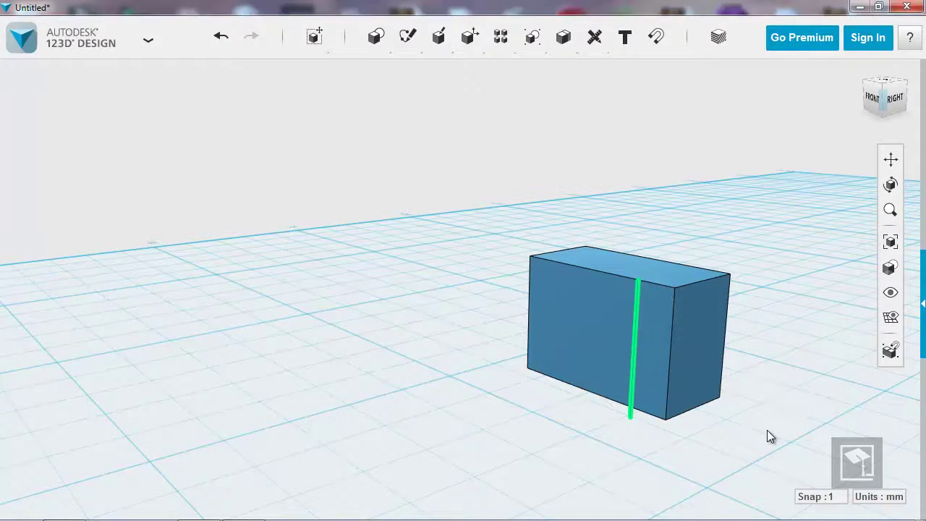
# Split the box with Split Solid, using the sketched vertical line as the splitting entity.
pyautogui.moveTo(580, 338); pyautogui.dragTo(401, 343, button='middle')
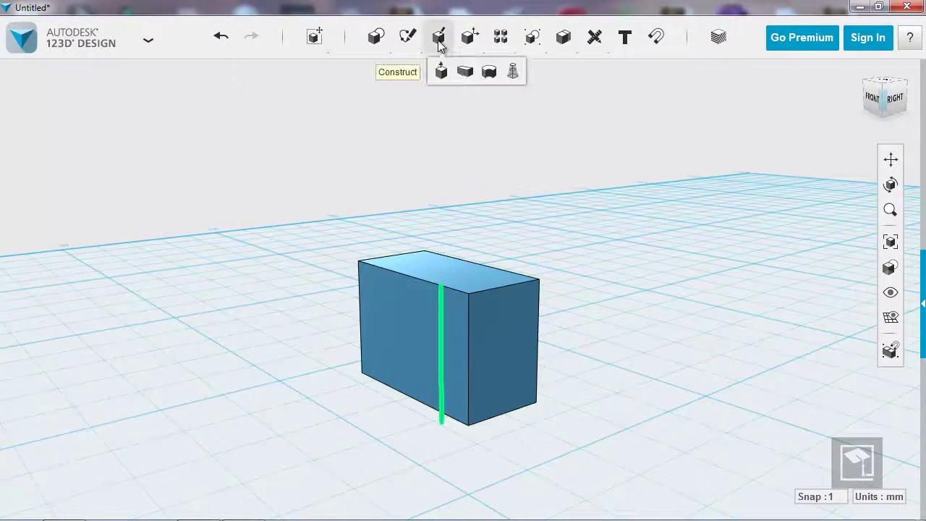
pyautogui.moveTo(472, 36)
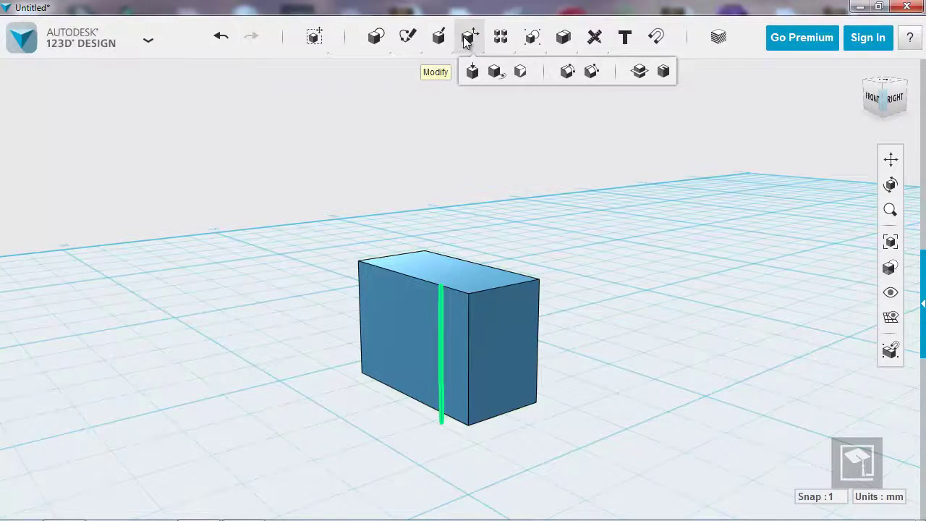
pyautogui.click(638, 72)
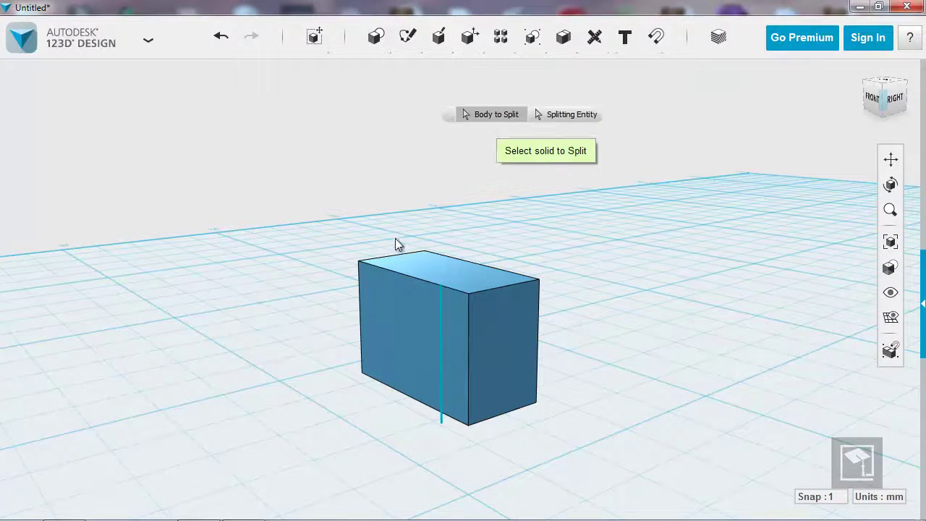
pyautogui.click(413, 259)
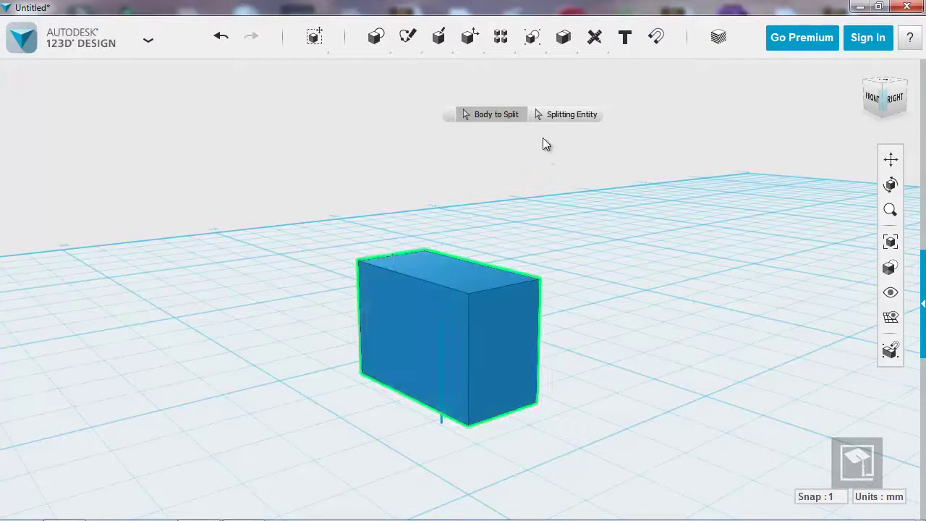
pyautogui.click(565, 115)
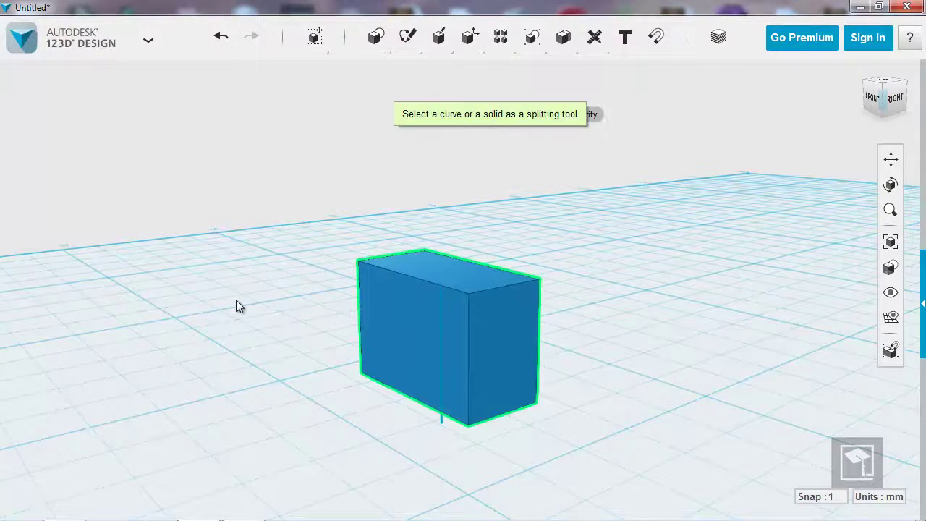
pyautogui.click(442, 420)
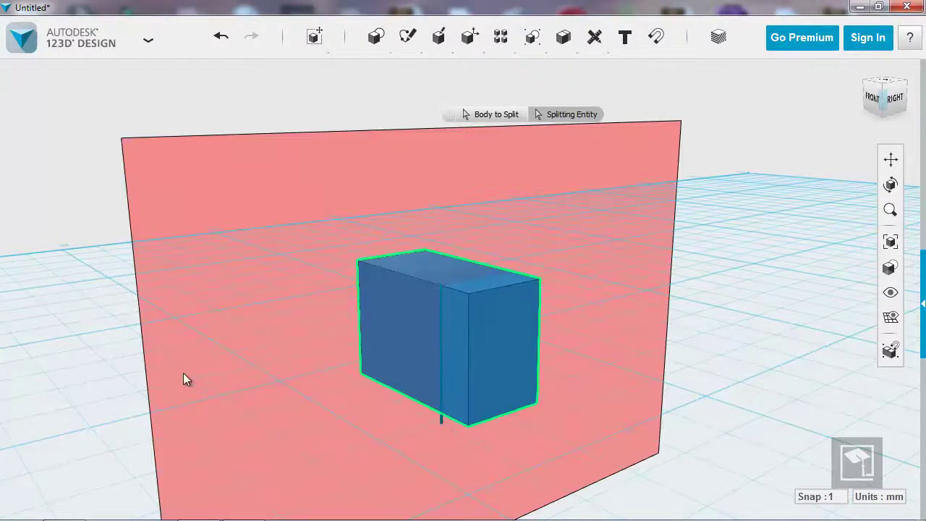
pyautogui.moveTo(80, 347); pyautogui.dragTo(112, 344, button='right')
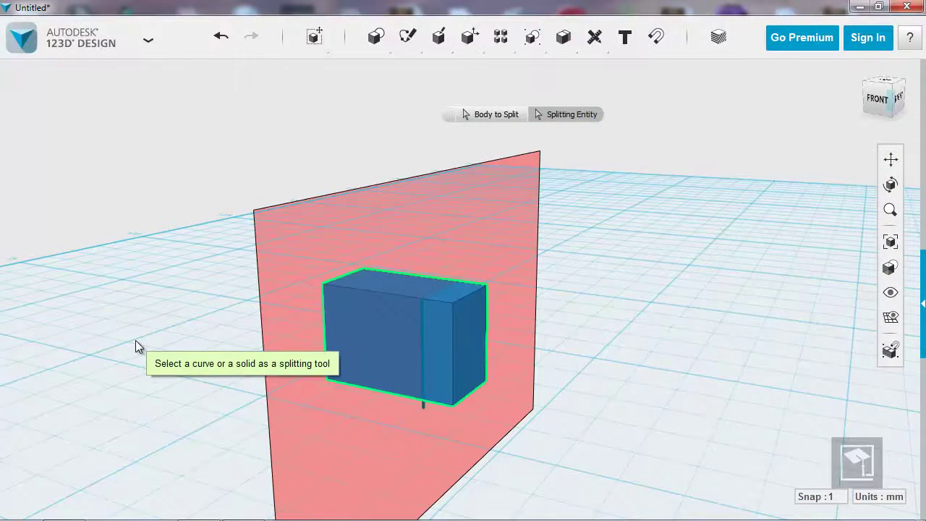
pyautogui.press('Escape')
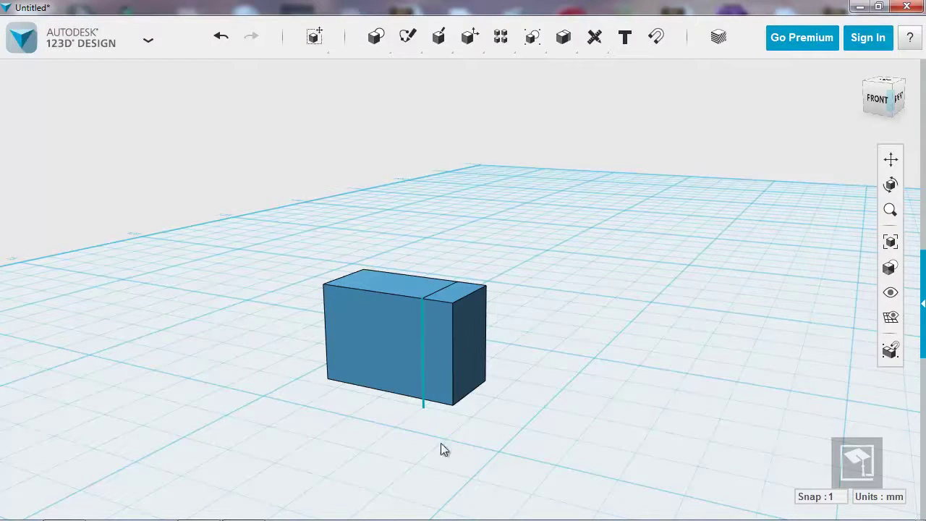
# Delete the sketched vertical splitting line from the box's front face.
pyautogui.moveTo(578, 373)
pyautogui.mouseDown(button='right')
pyautogui.moveTo(543, 374)
pyautogui.moveTo(573, 378)
pyautogui.mouseUp(button='right')
pyautogui.click(417, 406)
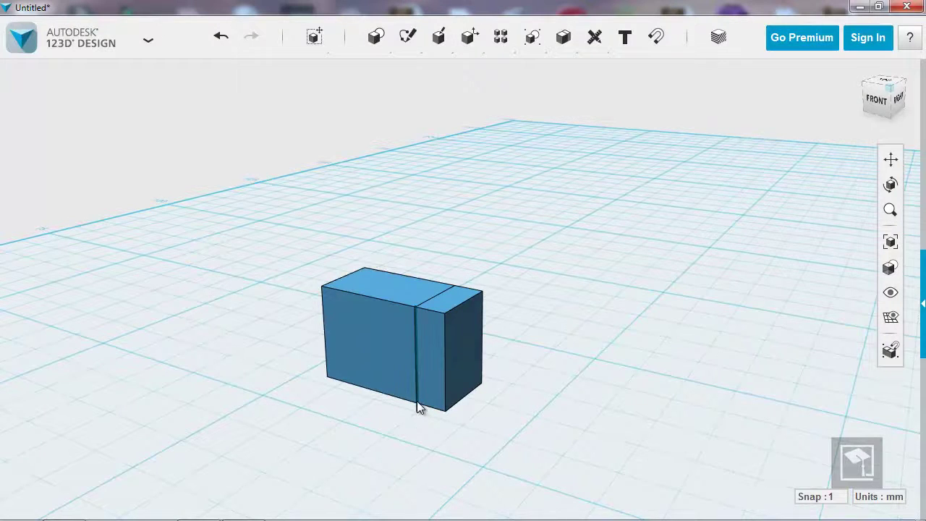
pyautogui.click(358, 422)
# Tweak the front vertical edge of the small end section by -1.9 mm to taper that side inward.
pyautogui.click(453, 351)
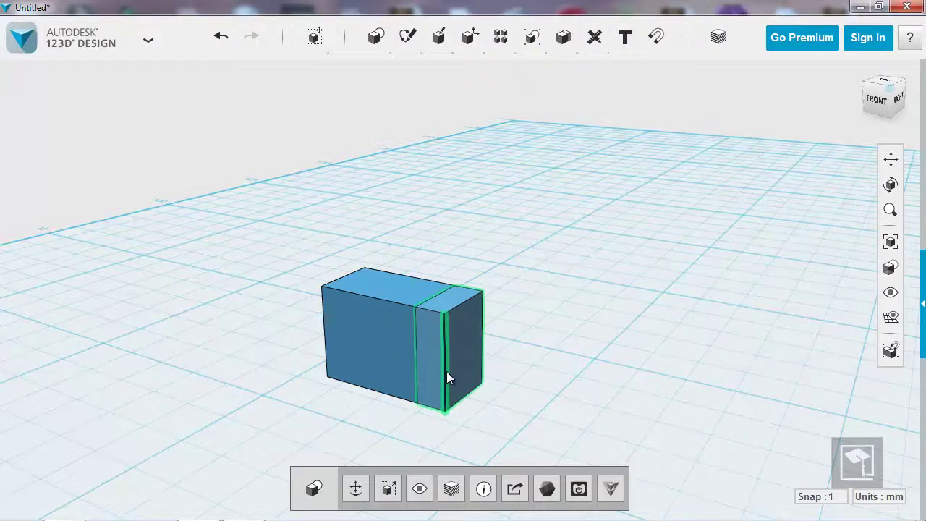
pyautogui.click(446, 371)
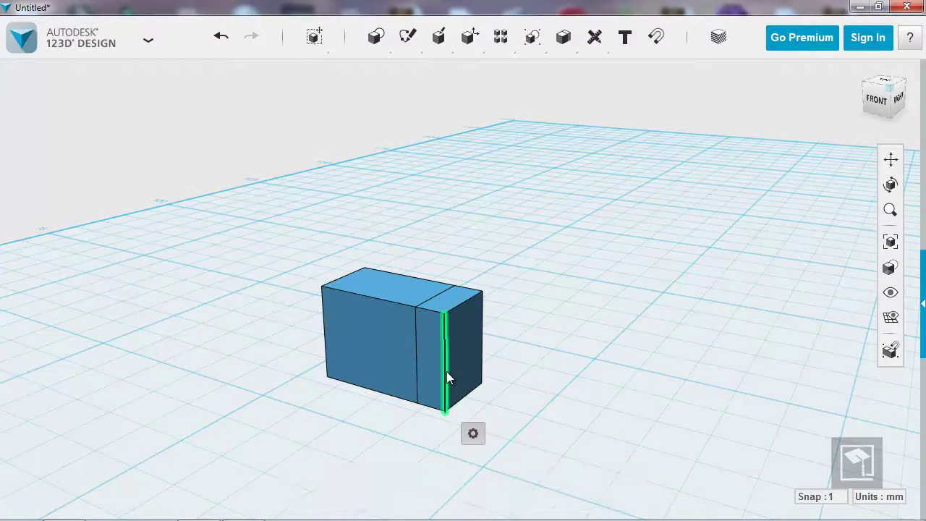
pyautogui.moveTo(467, 437)
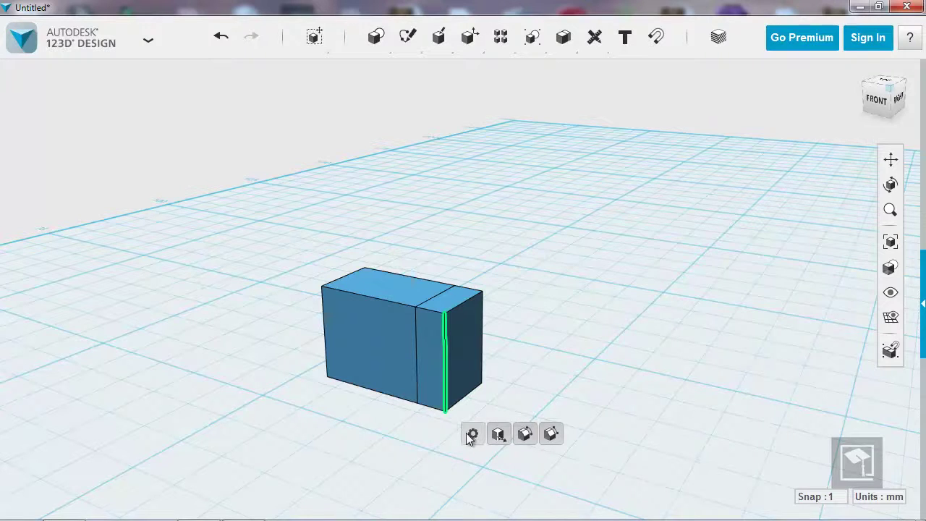
pyautogui.click(499, 434)
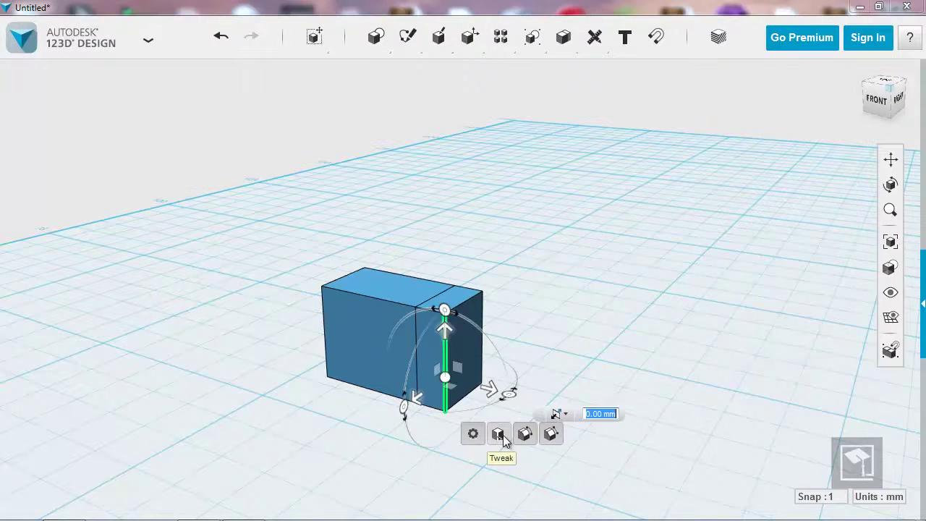
pyautogui.moveTo(418, 398); pyautogui.dragTo(422, 391)
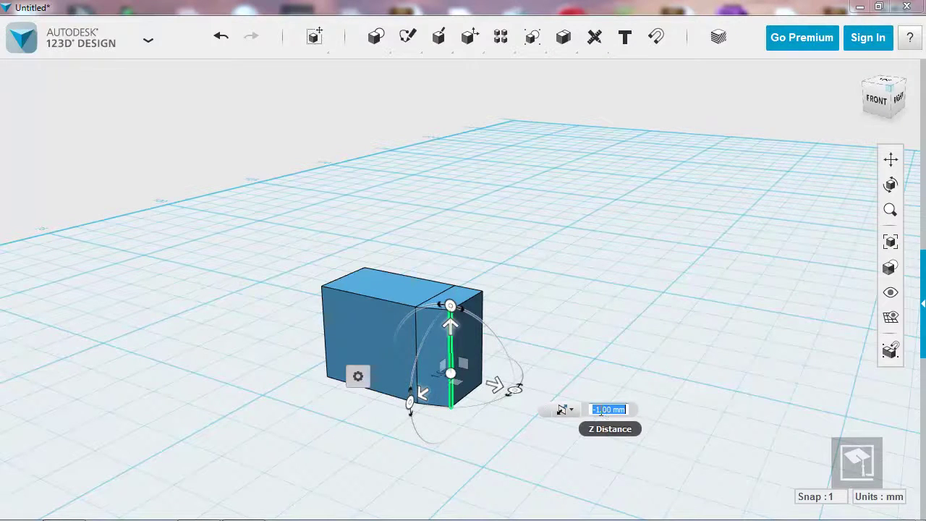
pyautogui.write('-1.9')
pyautogui.press('Return')
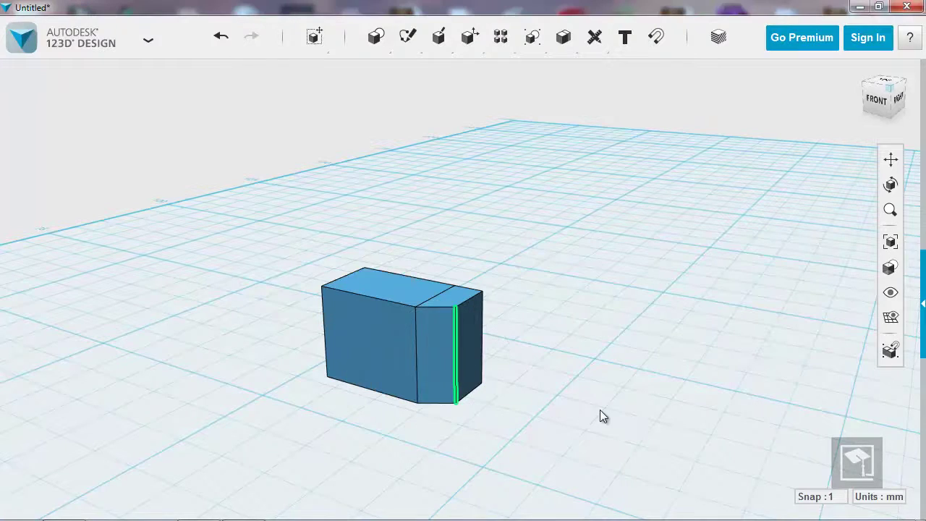
# Tweak the back vertical edge of the small end section inward, symmetrically to the front edge.
pyautogui.moveTo(561, 385); pyautogui.dragTo(407, 397, button='right')
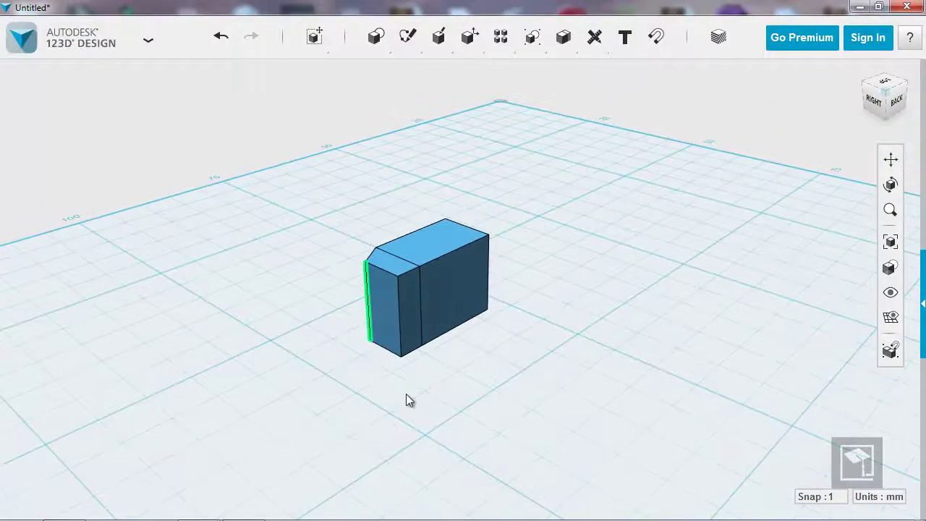
pyautogui.scroll(5, 406, 394)
pyautogui.click(395, 259)
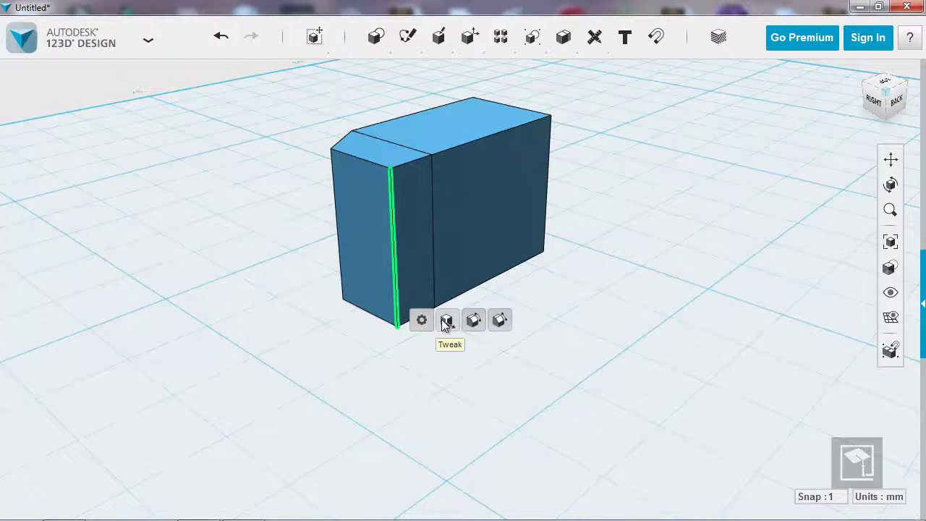
pyautogui.click(447, 321)
pyautogui.moveTo(432, 294); pyautogui.dragTo(418, 289)
pyautogui.doubleClick(526, 308)
pyautogui.write('-1')
pyautogui.press('Return')
pyautogui.write('-')
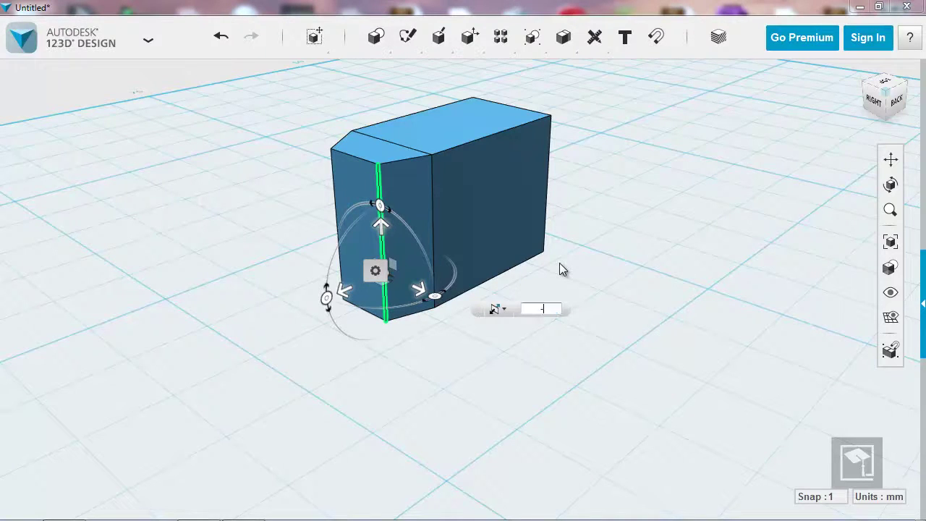
pyautogui.write('1.')
pyautogui.write('4')
pyautogui.press('Return')
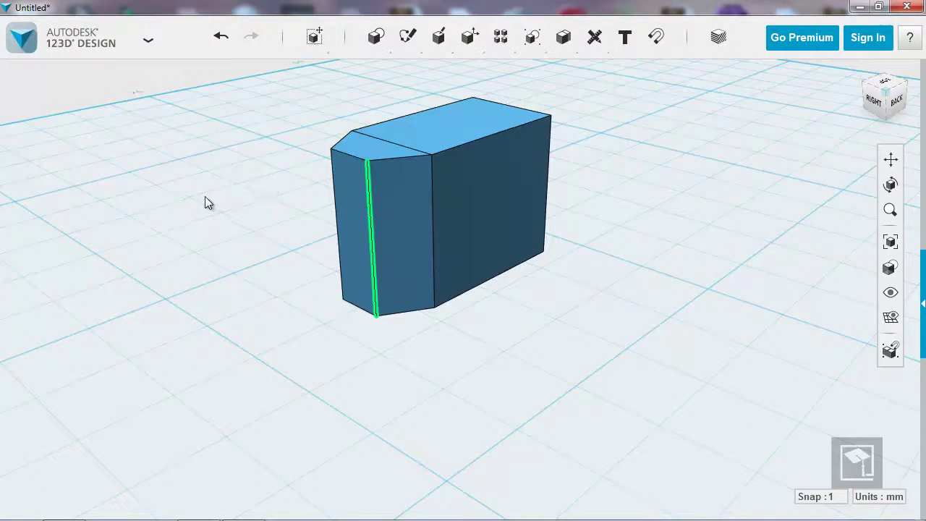
# Merge the tapered end section into the main block, with the main block as the target solid.
pyautogui.scroll(-1, 239, 239)
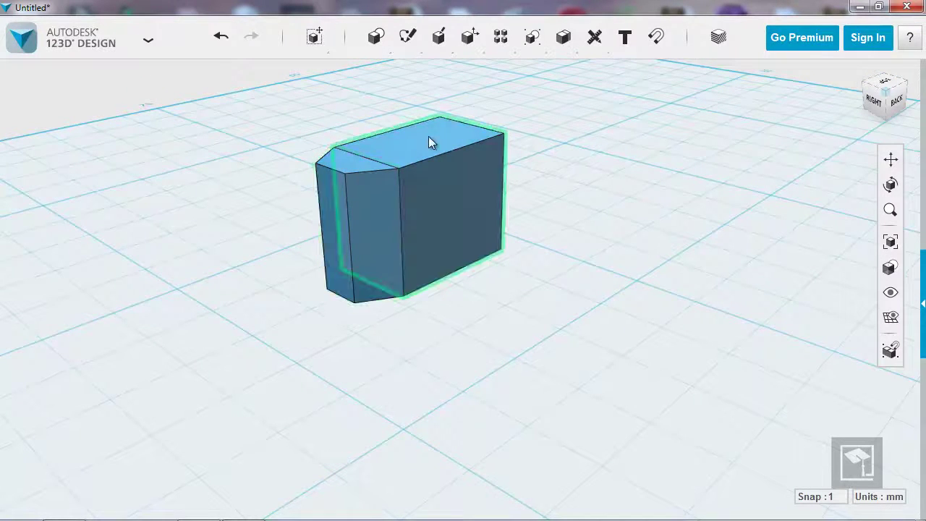
pyautogui.moveTo(279, 144); pyautogui.dragTo(289, 263, button='middle')
pyautogui.moveTo(563, 36)
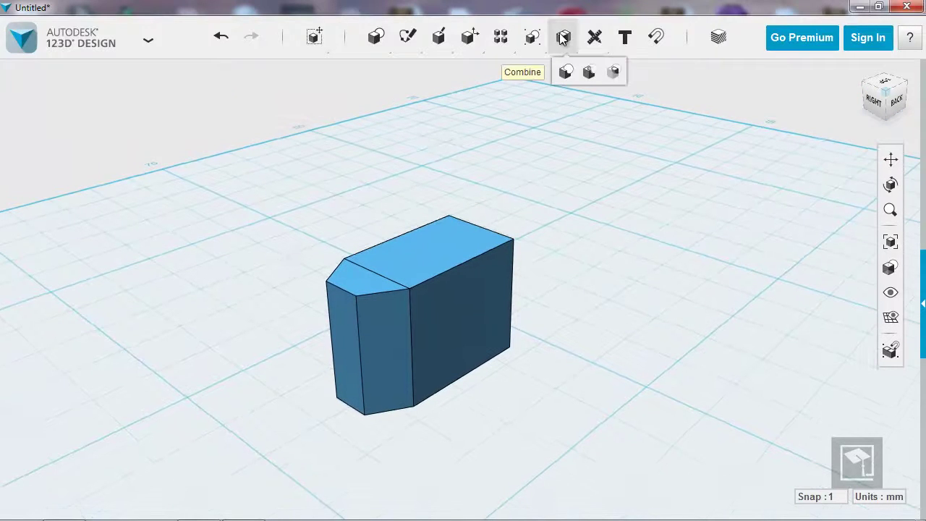
pyautogui.click(566, 72)
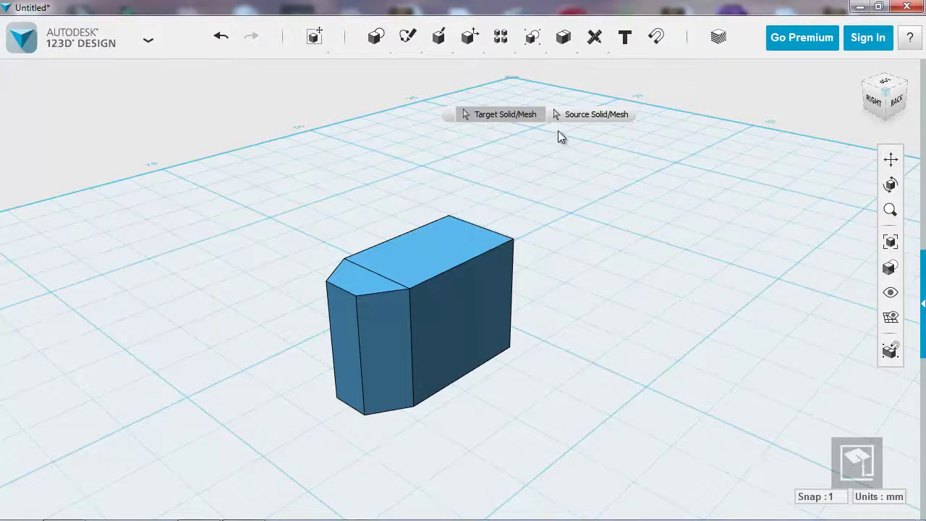
pyautogui.click(412, 246)
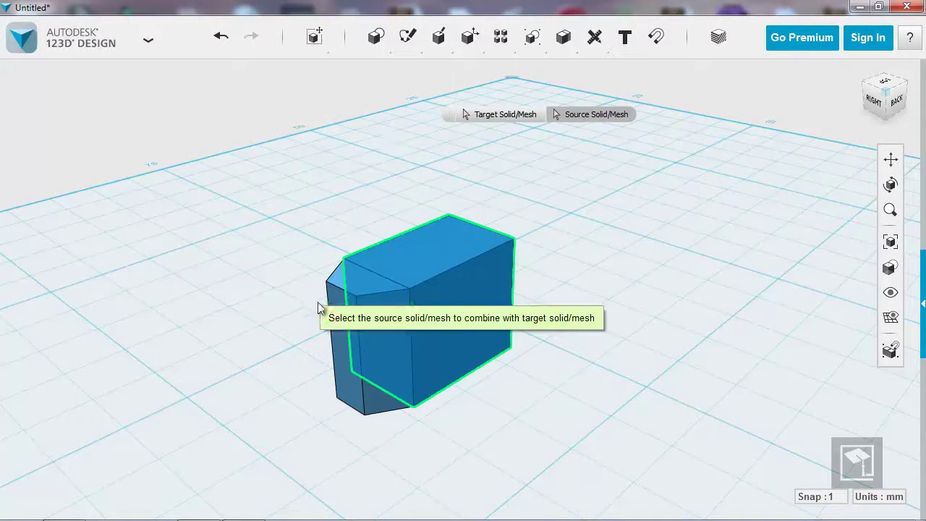
pyautogui.click(334, 285)
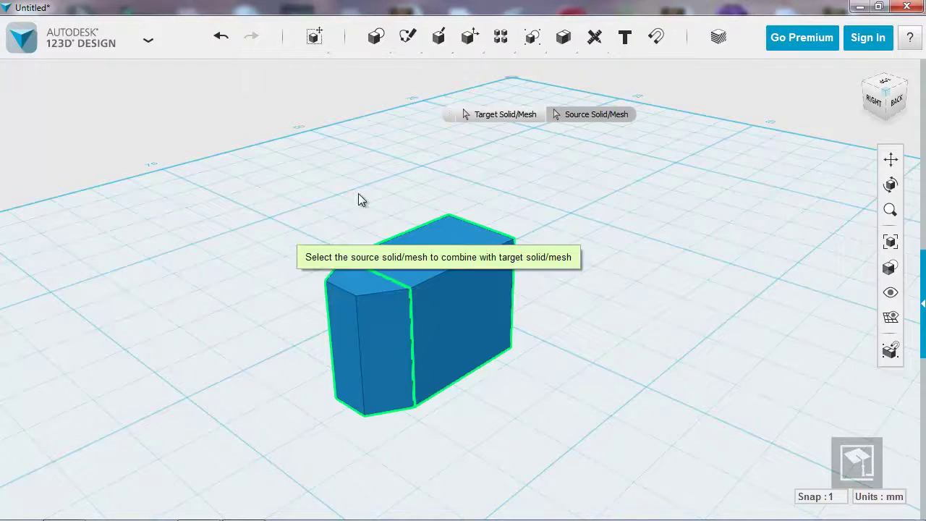
pyautogui.click(340, 201)
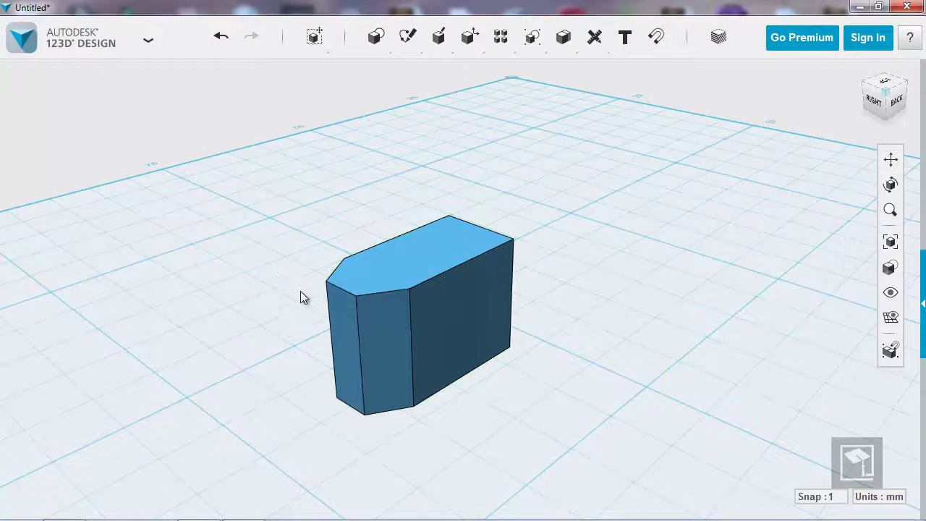
# Shell the merged block from its top face with a 3 mm thickness in the Outside direction.
pyautogui.moveTo(240, 295); pyautogui.dragTo(357, 304, button='right')
pyautogui.moveTo(357, 304); pyautogui.dragTo(393, 188, button='middle')
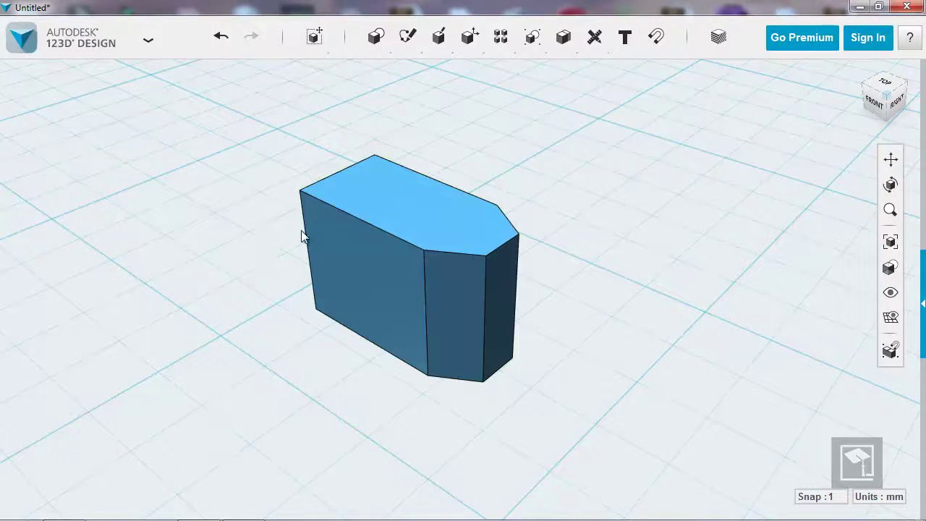
pyautogui.click(359, 197)
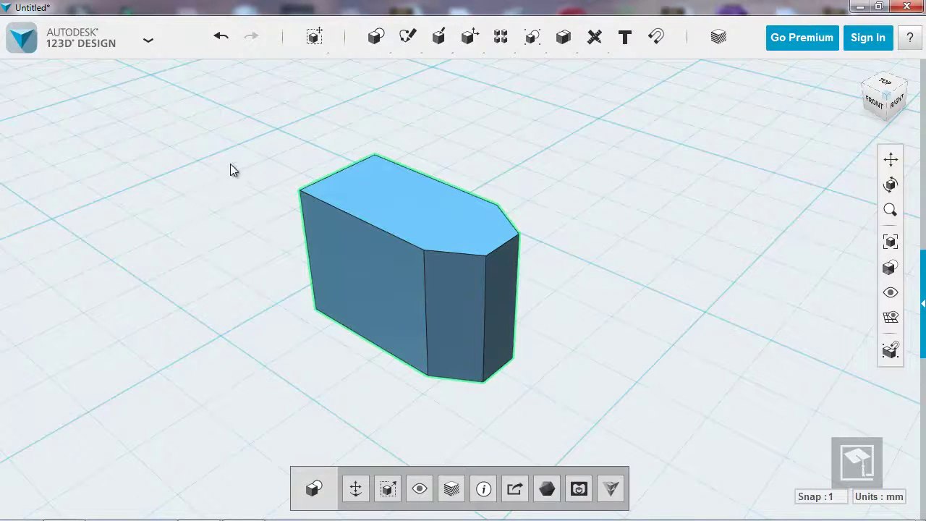
pyautogui.click(376, 192)
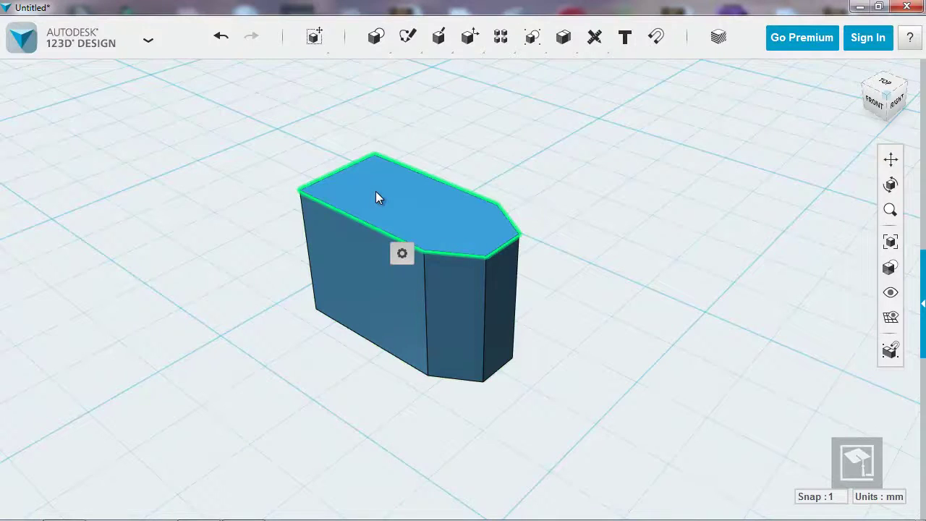
pyautogui.moveTo(402, 253)
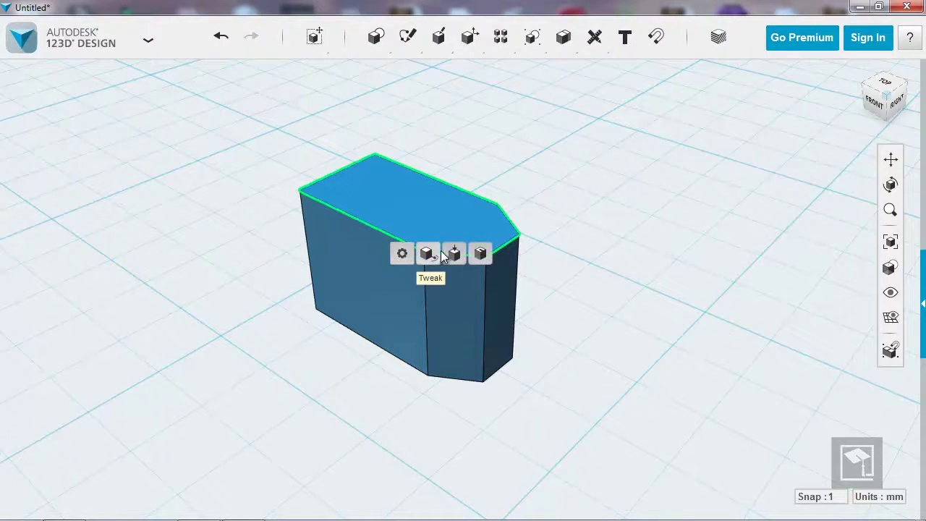
pyautogui.click(483, 253)
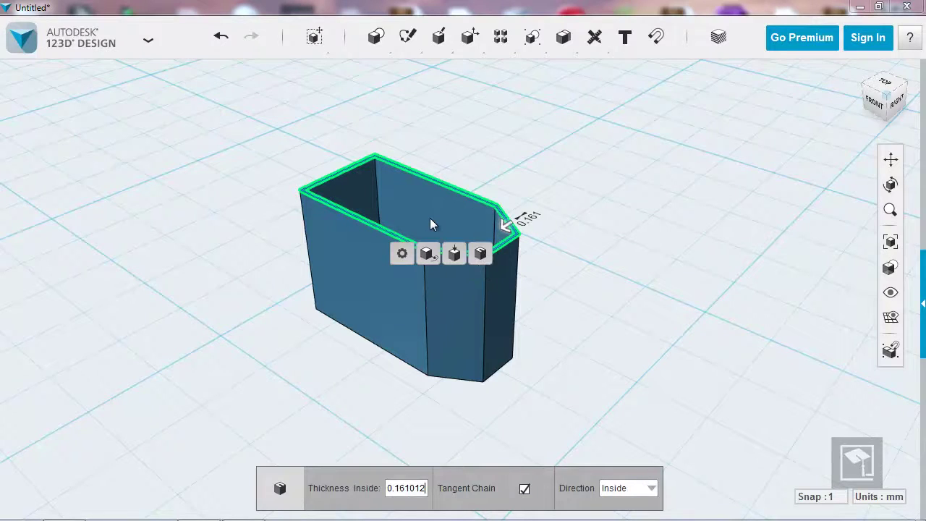
pyautogui.click(621, 489)
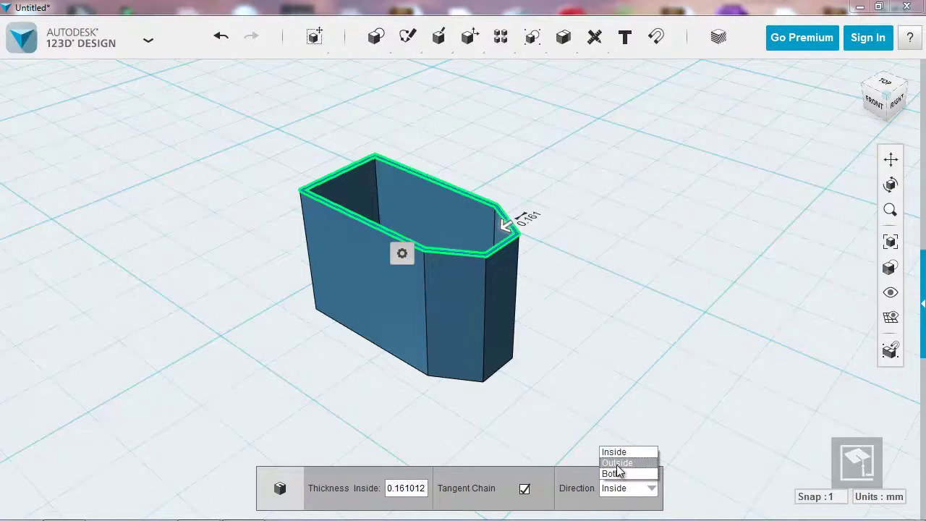
pyautogui.click(617, 464)
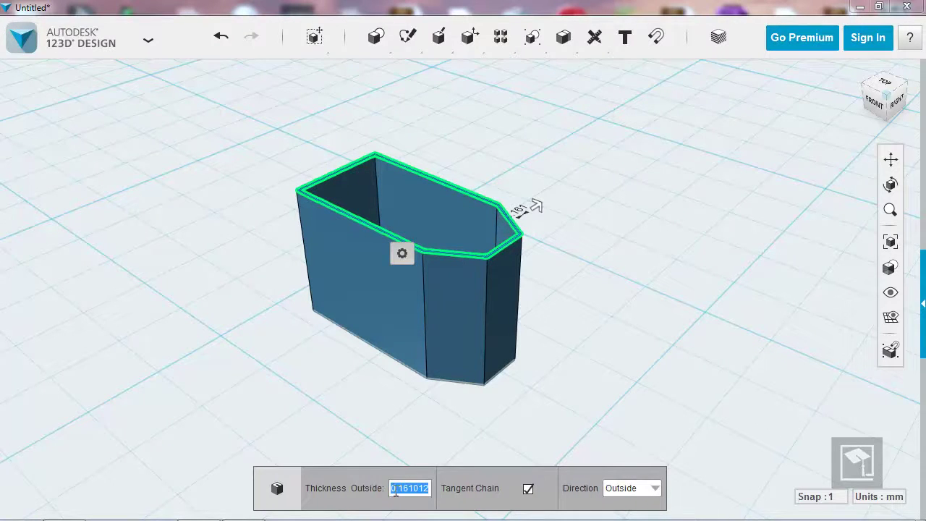
pyautogui.write('3')
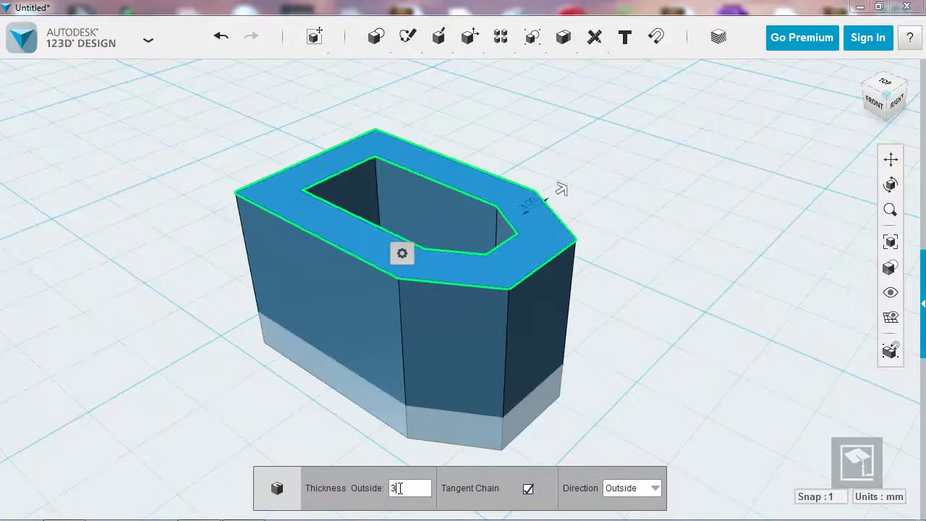
pyautogui.press('Return')
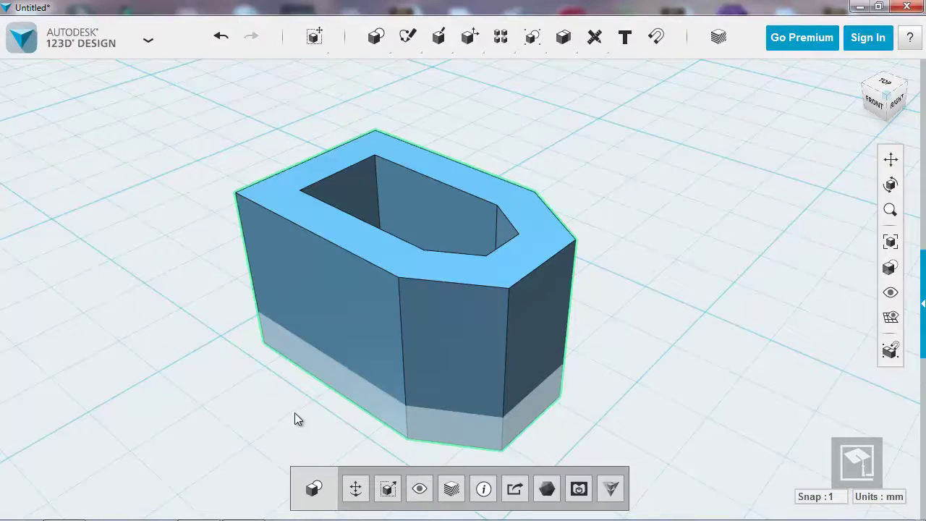
# Show the shelled block straight from its left side in orthographic projection.
pyautogui.moveTo(272, 412); pyautogui.dragTo(309, 389, button='right')
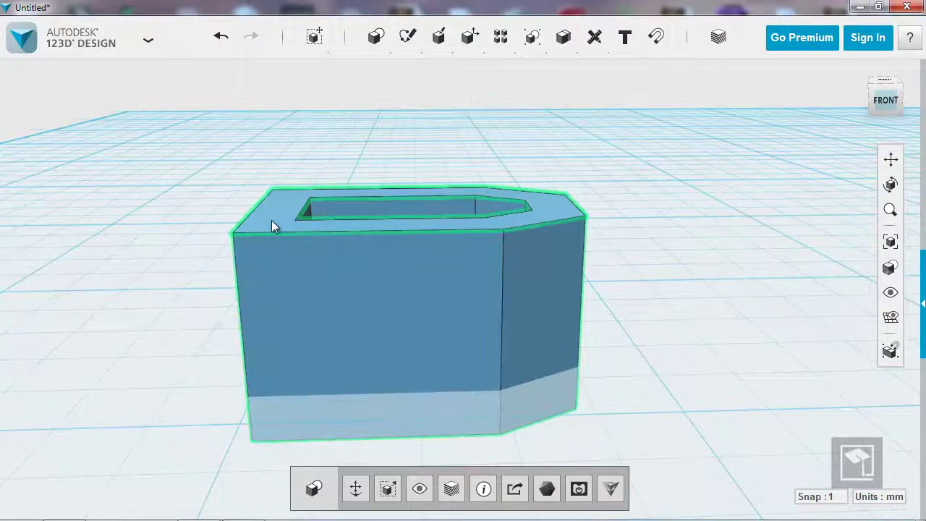
pyautogui.moveTo(655, 292); pyautogui.dragTo(596, 314, button='right')
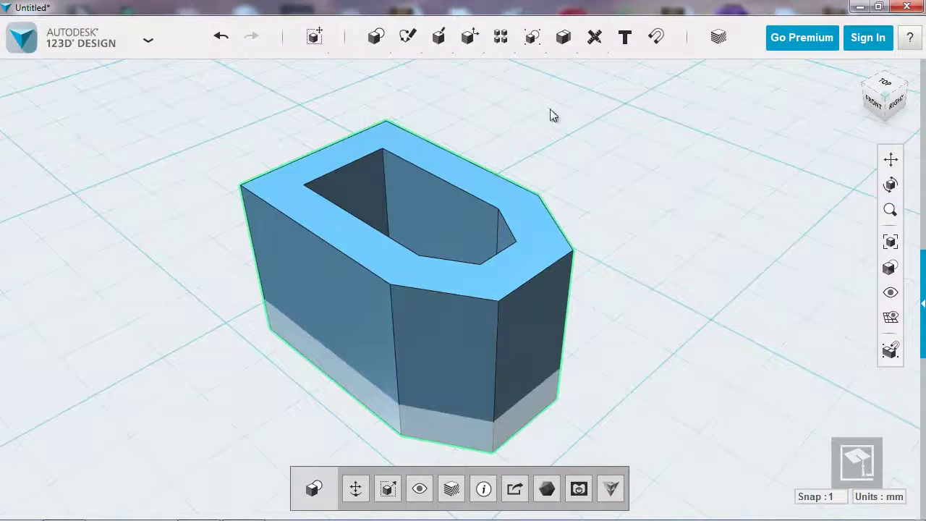
pyautogui.moveTo(184, 382); pyautogui.dragTo(273, 407, button='right')
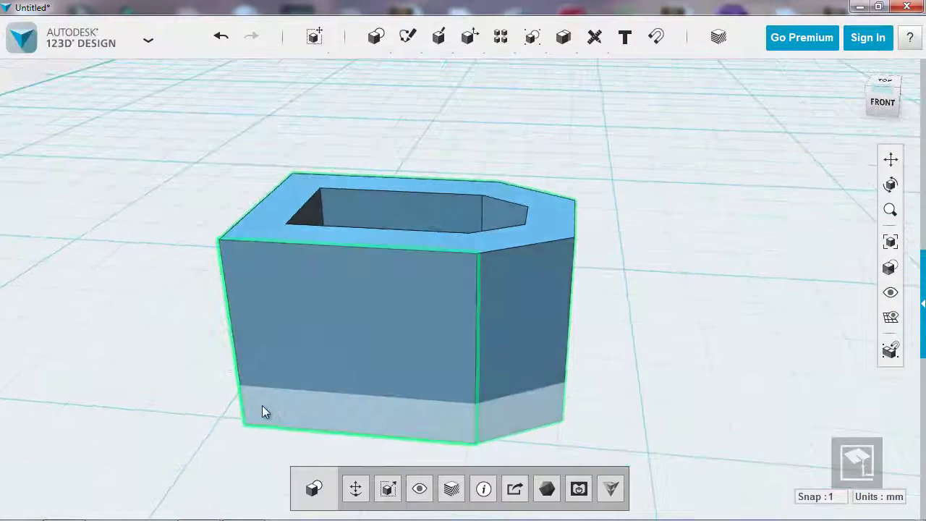
pyautogui.moveTo(625, 369); pyautogui.dragTo(652, 335, button='right')
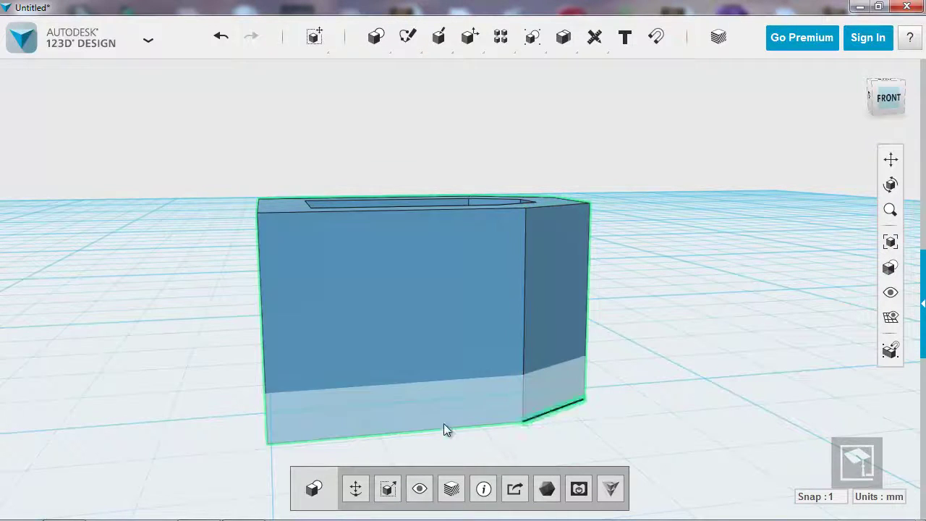
pyautogui.moveTo(688, 366); pyautogui.dragTo(714, 356, button='right')
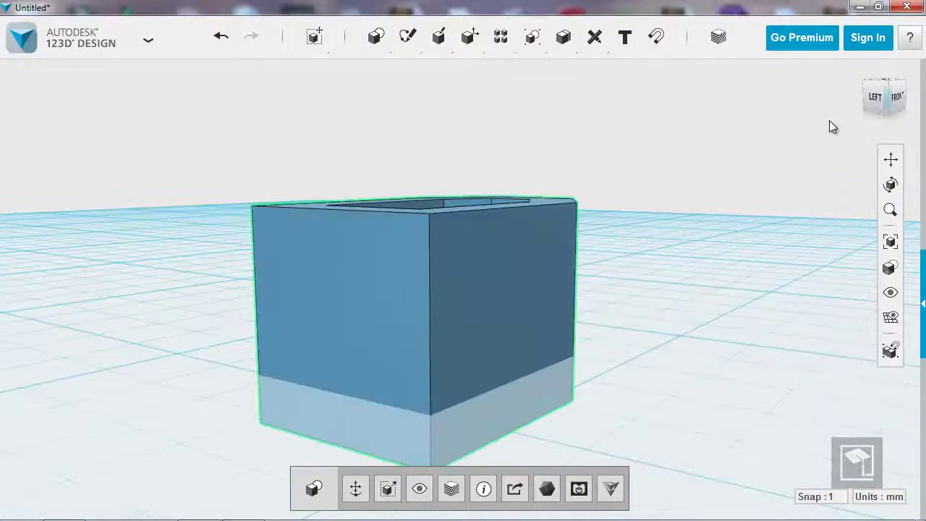
pyautogui.click(877, 96)
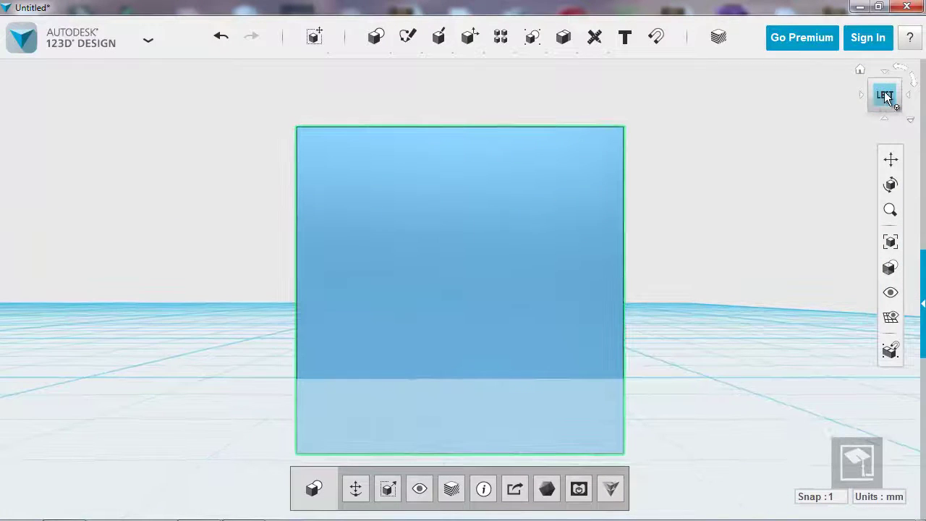
pyautogui.rightClick(886, 97)
pyautogui.click(798, 123)
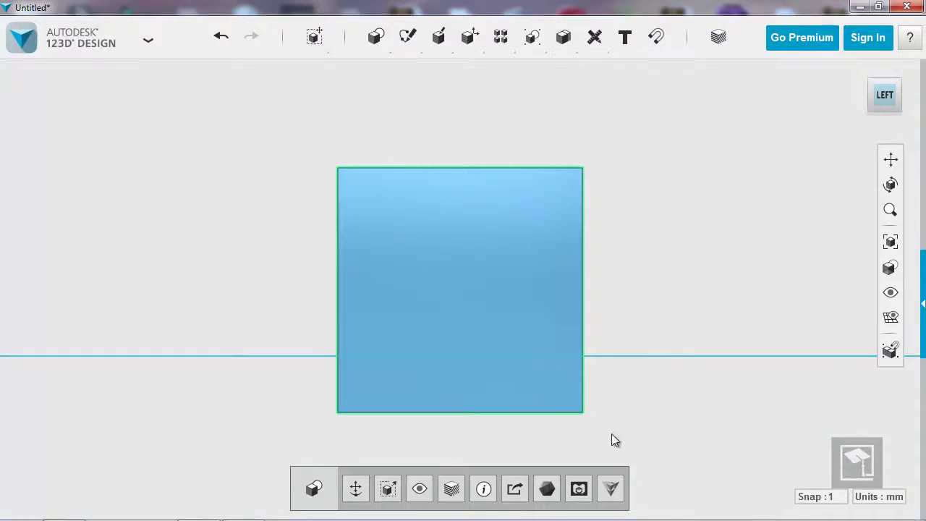
# Sketch a straight polyline about 15.6 mm long along the left face's bottom edge, from its front corner past the back corner.
pyautogui.moveTo(407, 39)
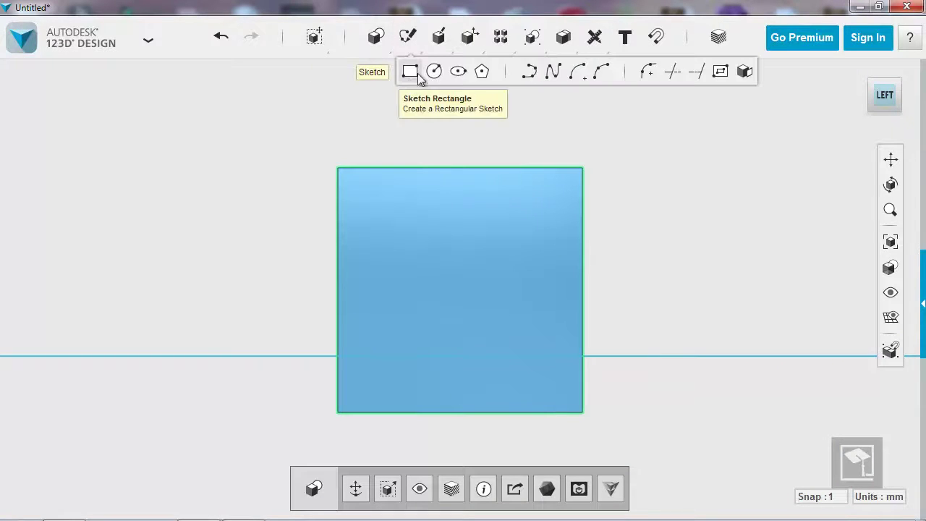
pyautogui.click(531, 72)
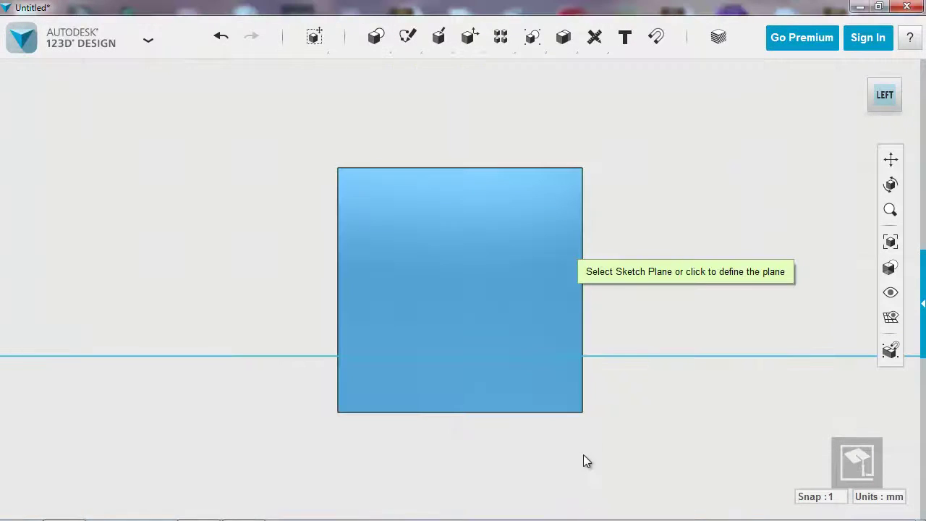
pyautogui.click(582, 412)
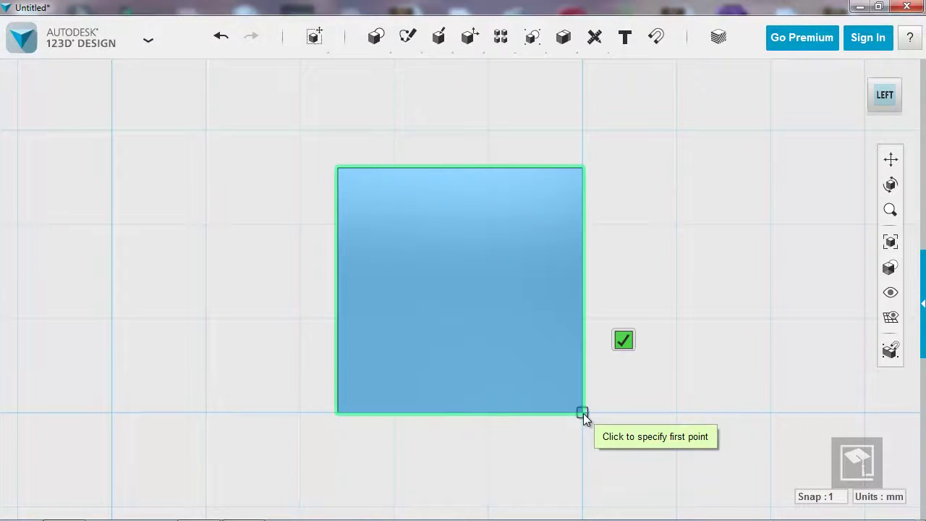
pyautogui.click(583, 413)
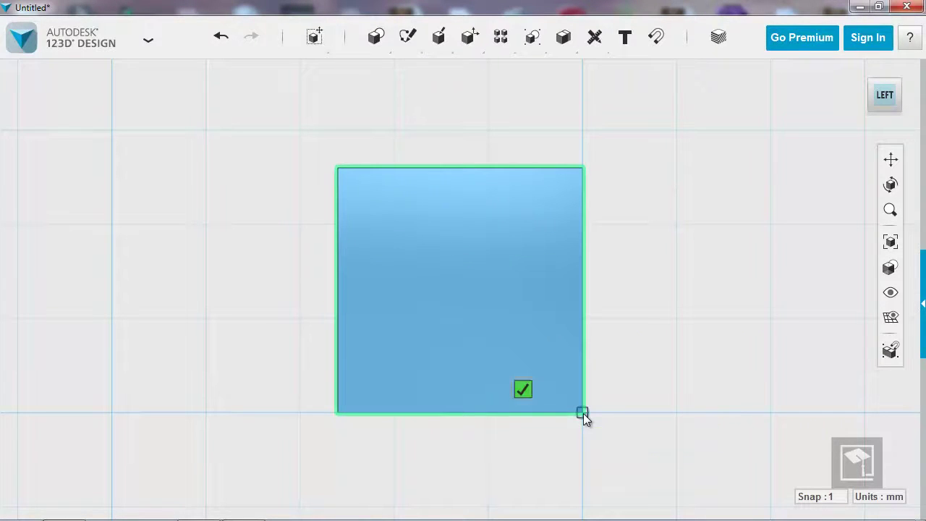
pyautogui.click(288, 413)
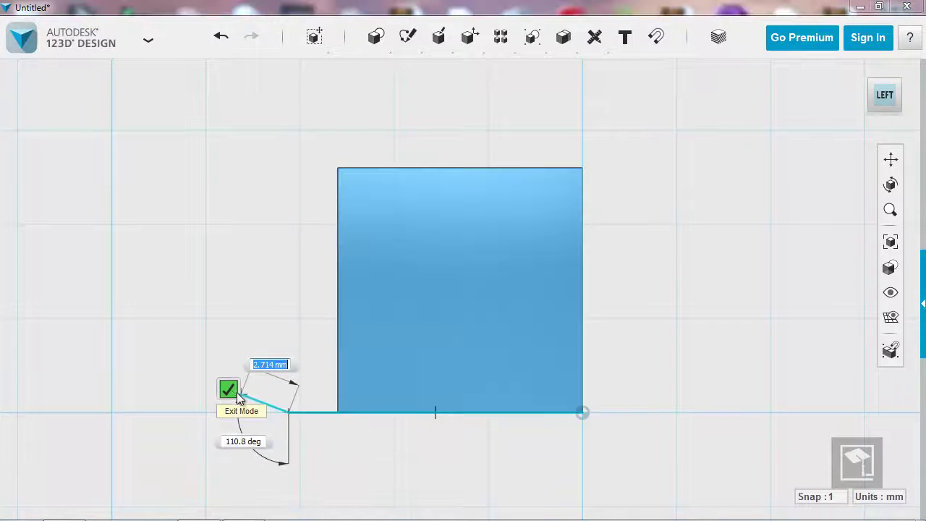
pyautogui.click(230, 390)
# Switch the view back to perspective projection, showing the block's left and front sides.
pyautogui.moveTo(732, 339); pyautogui.dragTo(659, 364, button='right')
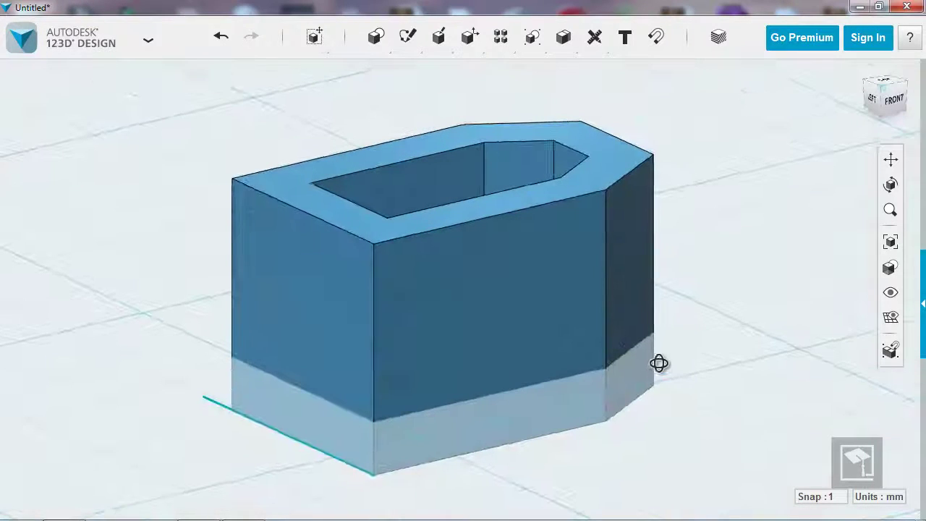
pyautogui.click(910, 120)
pyautogui.click(785, 130)
pyautogui.moveTo(776, 260)
pyautogui.mouseDown(button='right')
pyautogui.moveTo(738, 264)
pyautogui.moveTo(775, 269)
pyautogui.moveTo(771, 296)
pyautogui.moveTo(760, 268)
pyautogui.moveTo(769, 268)
pyautogui.mouseUp(button='right')
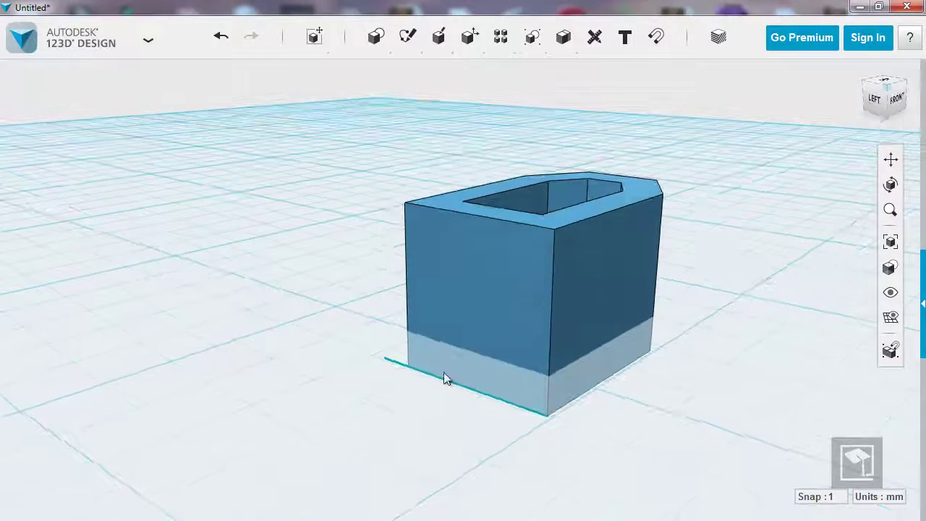
# Move the sketched line 3 mm straight up from the bottom edge of the left face.
pyautogui.click(399, 364)
pyautogui.moveTo(317, 44)
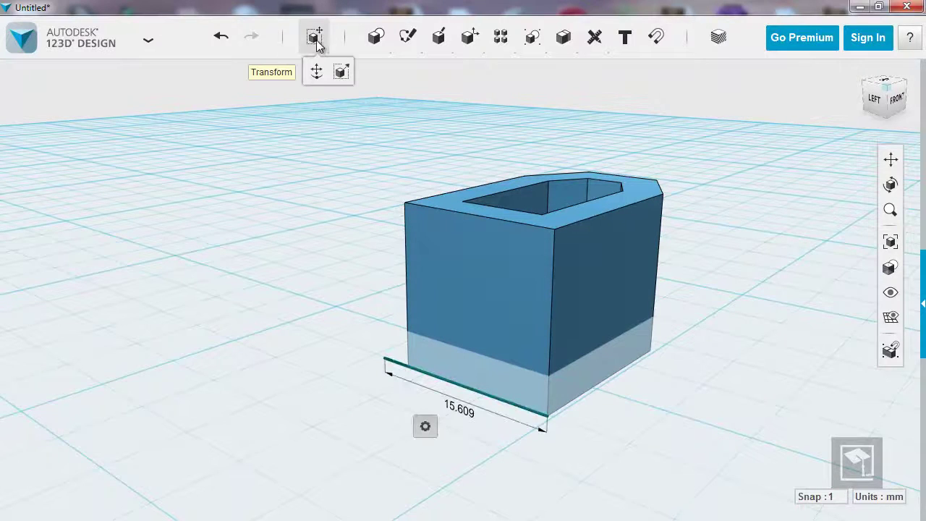
pyautogui.click(316, 71)
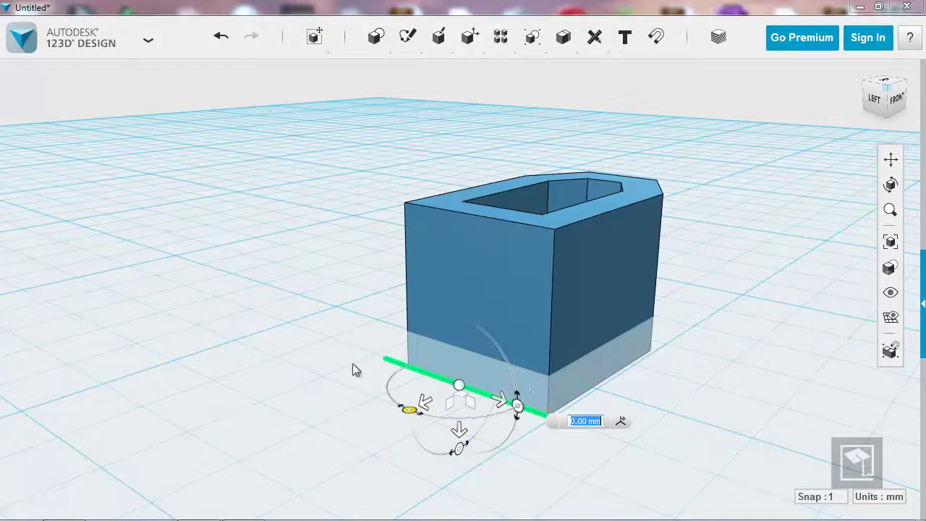
pyautogui.moveTo(459, 429); pyautogui.dragTo(459, 393)
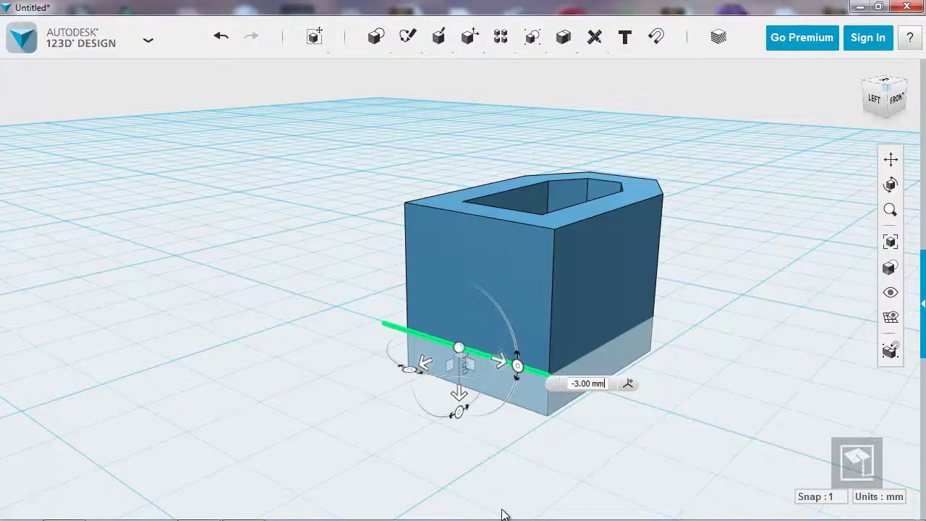
pyautogui.press('Return')
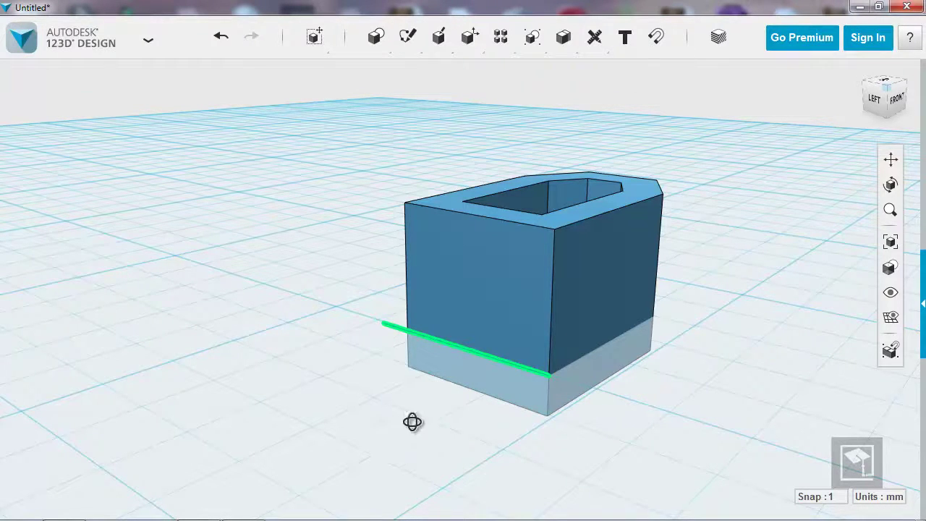
# Split the shelled block into two bodies with Split Solid, using the raised sketch line as the splitting entity.
pyautogui.moveTo(413, 422); pyautogui.dragTo(393, 432, button='right')
pyautogui.moveTo(470, 36)
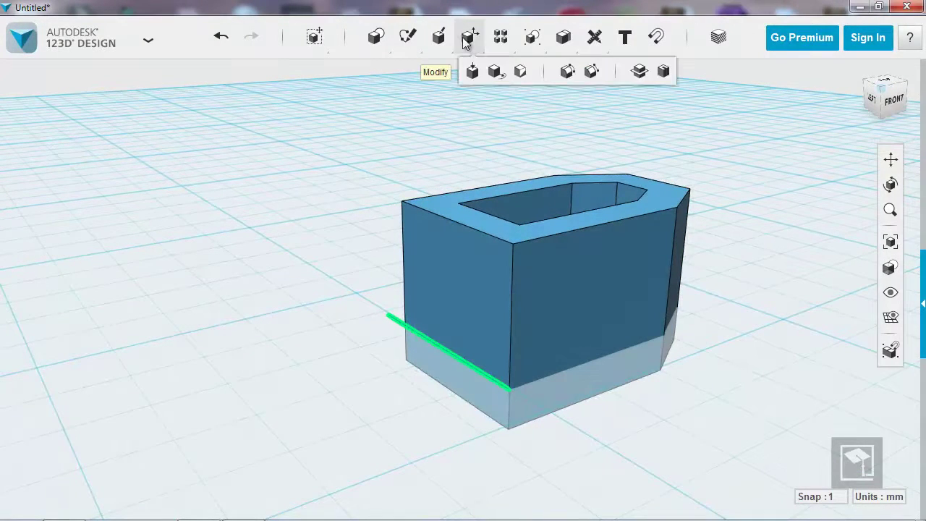
pyautogui.click(641, 69)
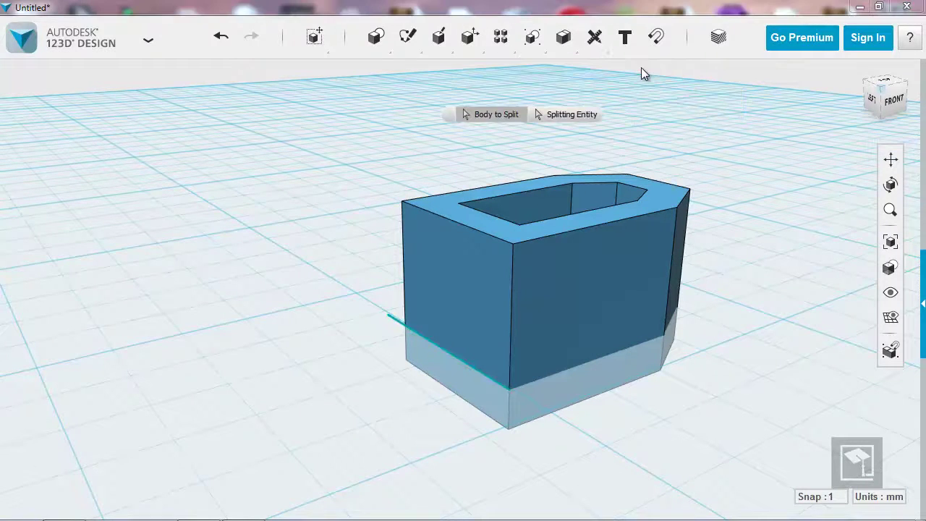
pyautogui.click(462, 212)
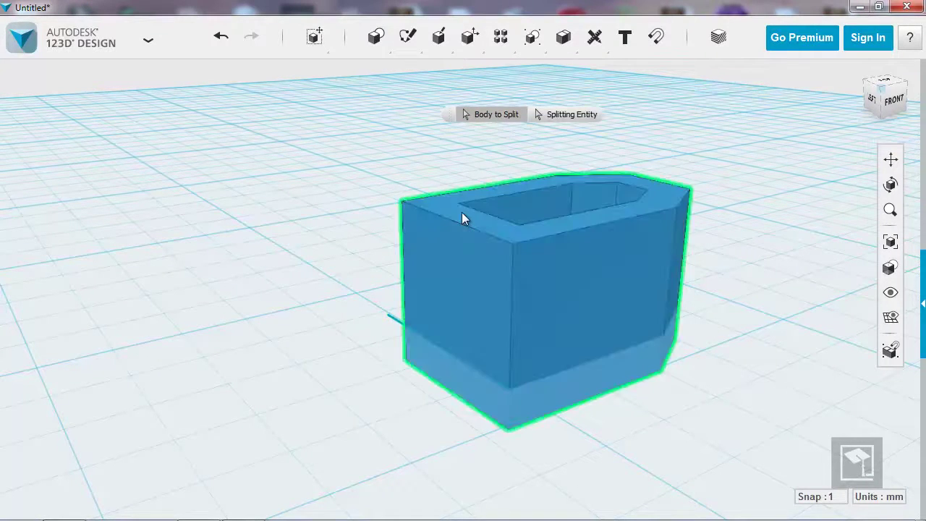
pyautogui.click(558, 118)
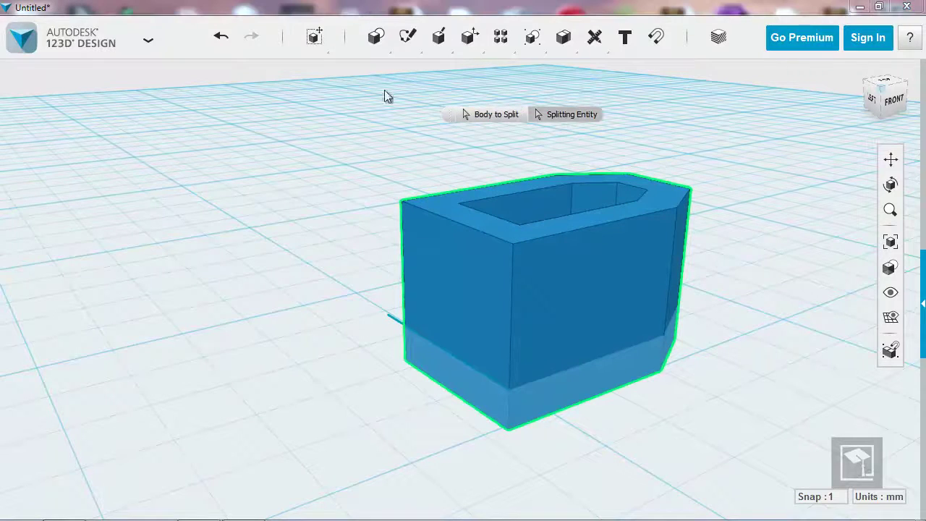
pyautogui.click(391, 318)
pyautogui.moveTo(254, 225)
pyautogui.mouseDown(button='right')
pyautogui.moveTo(384, 241)
pyautogui.moveTo(248, 238)
pyautogui.mouseUp(button='right')
pyautogui.click(250, 213)
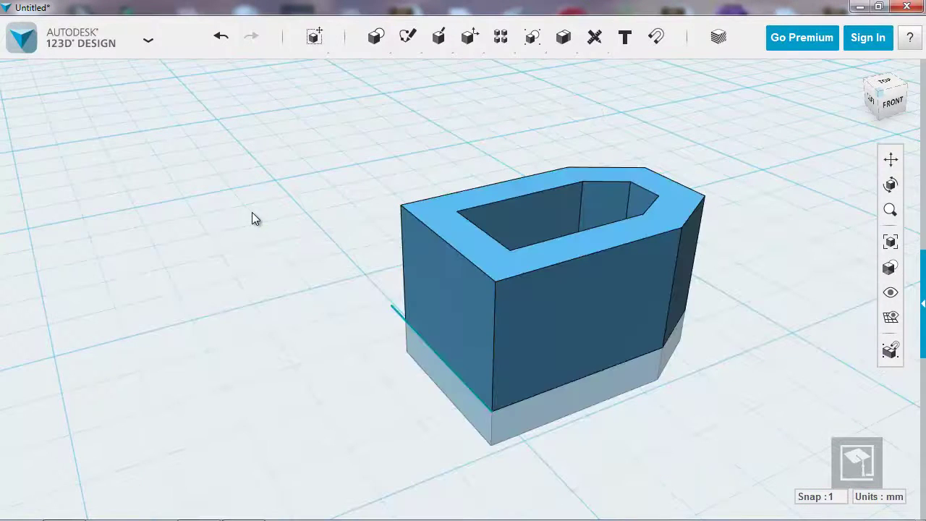
# Delete the sketch line used for splitting the block.
pyautogui.click(393, 314)
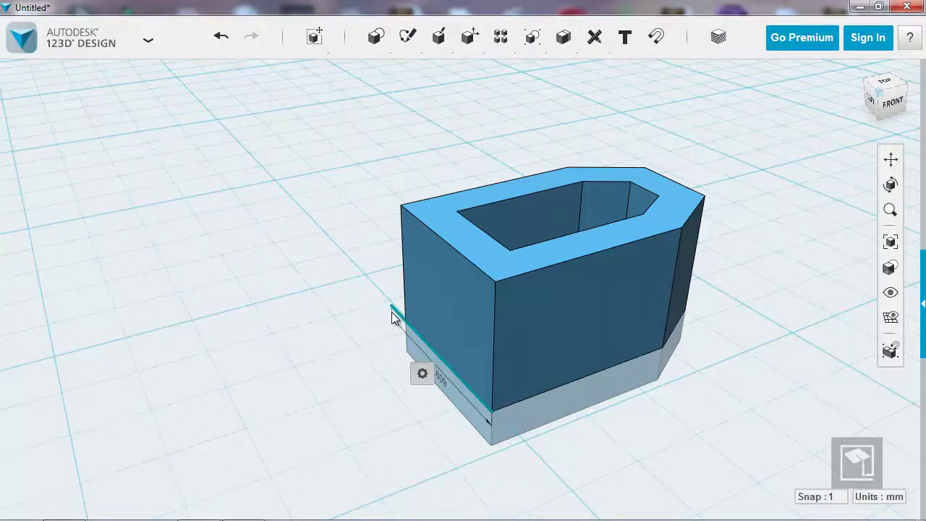
pyautogui.click(387, 314)
pyautogui.moveTo(337, 323); pyautogui.dragTo(424, 358, button='right')
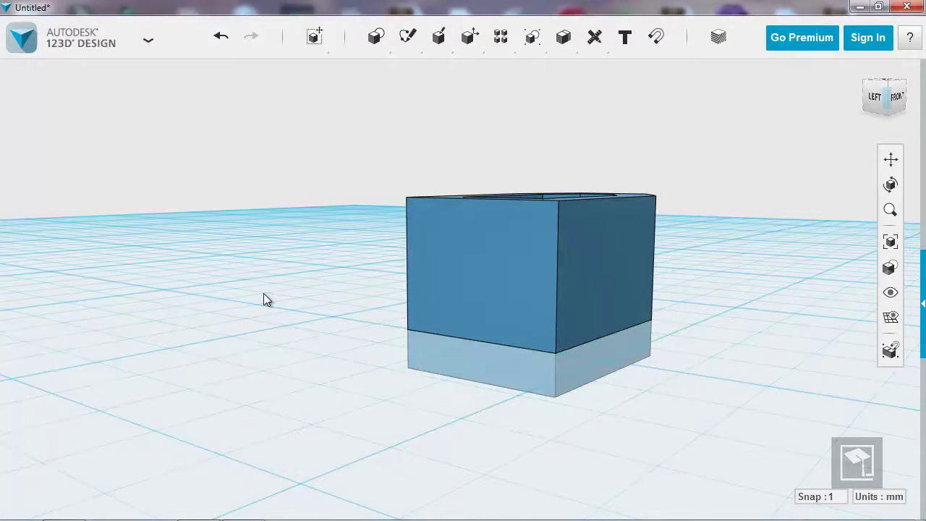
# Select the left end face of the split-off base slab.
pyautogui.moveTo(304, 360); pyautogui.dragTo(300, 368, button='right')
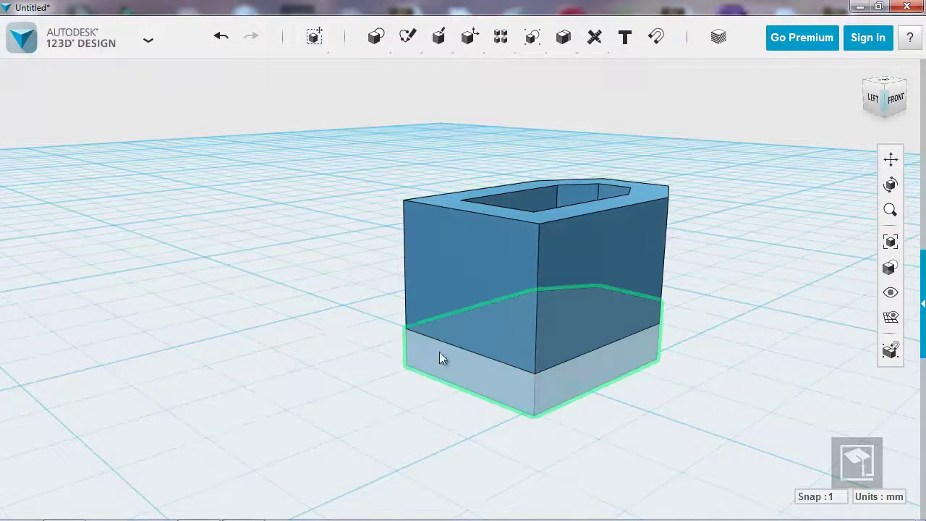
pyautogui.click(430, 345)
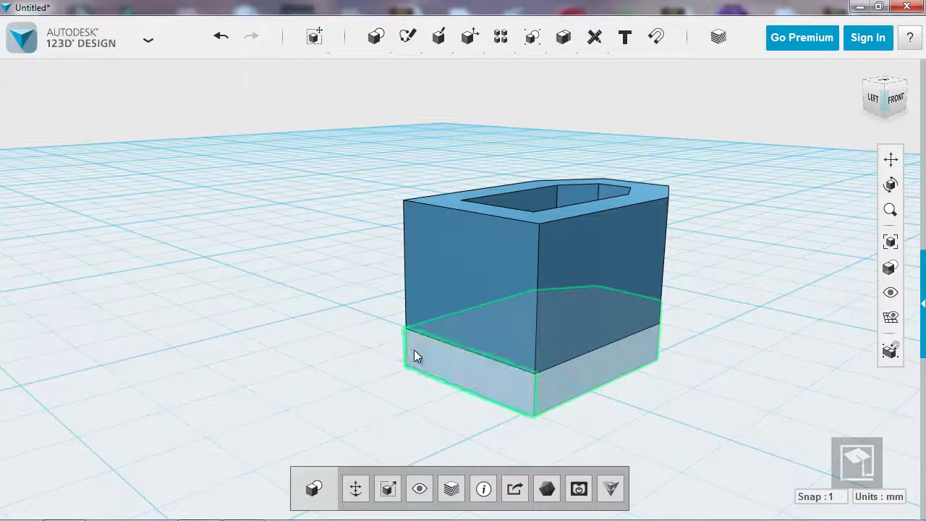
pyautogui.click(490, 381)
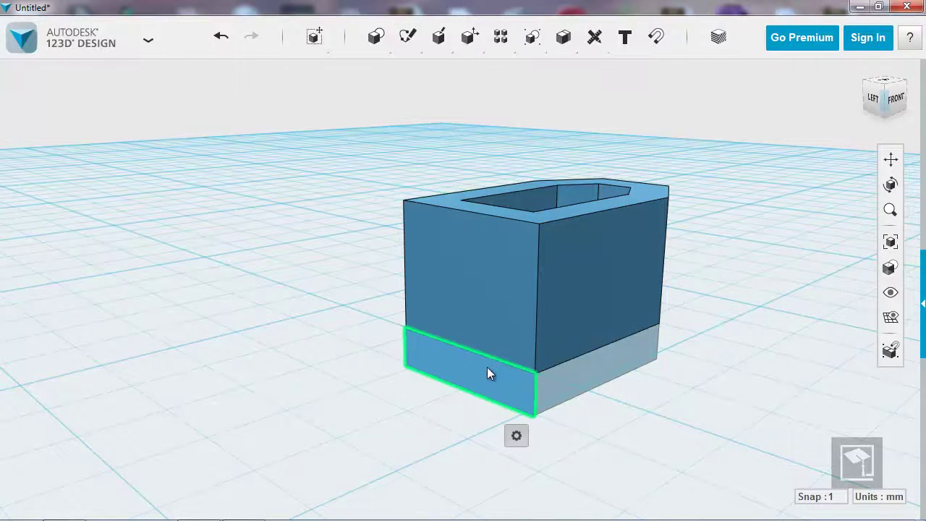